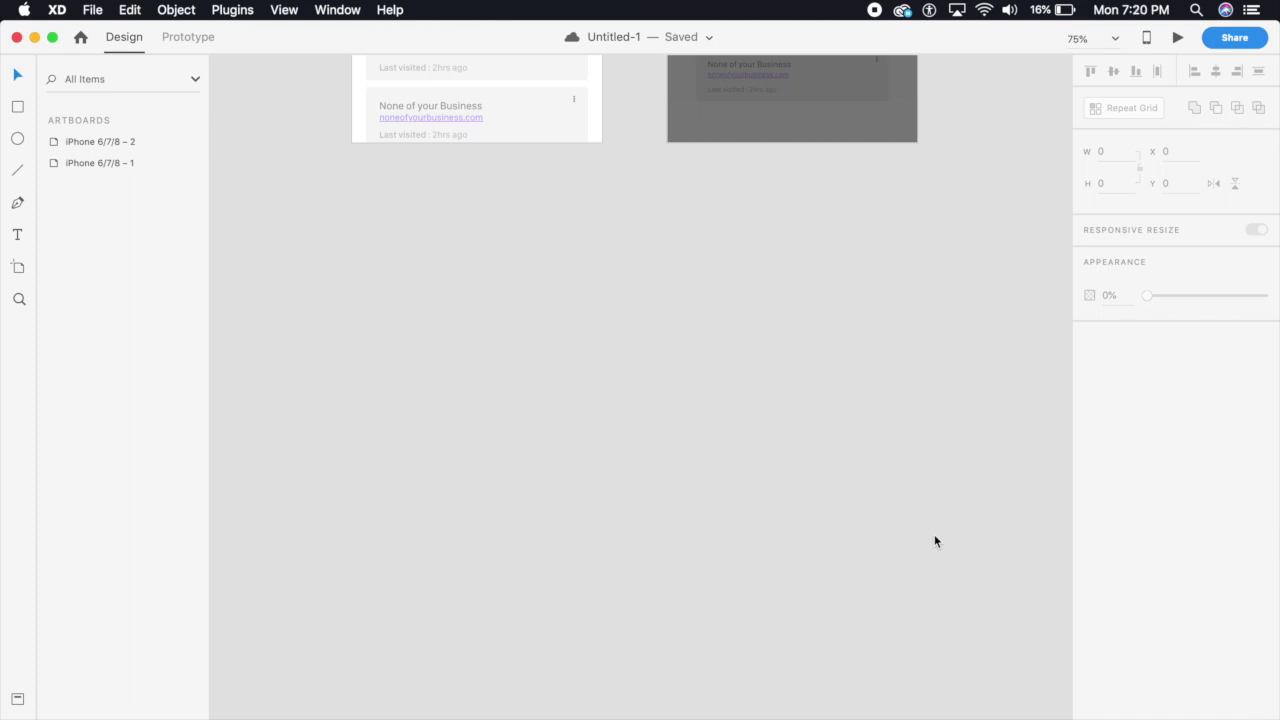
Step: Preview the prototype, tapping History cards to open and close the preview pop-up
scroll(646, 376, up, 2)
click(595, 188)
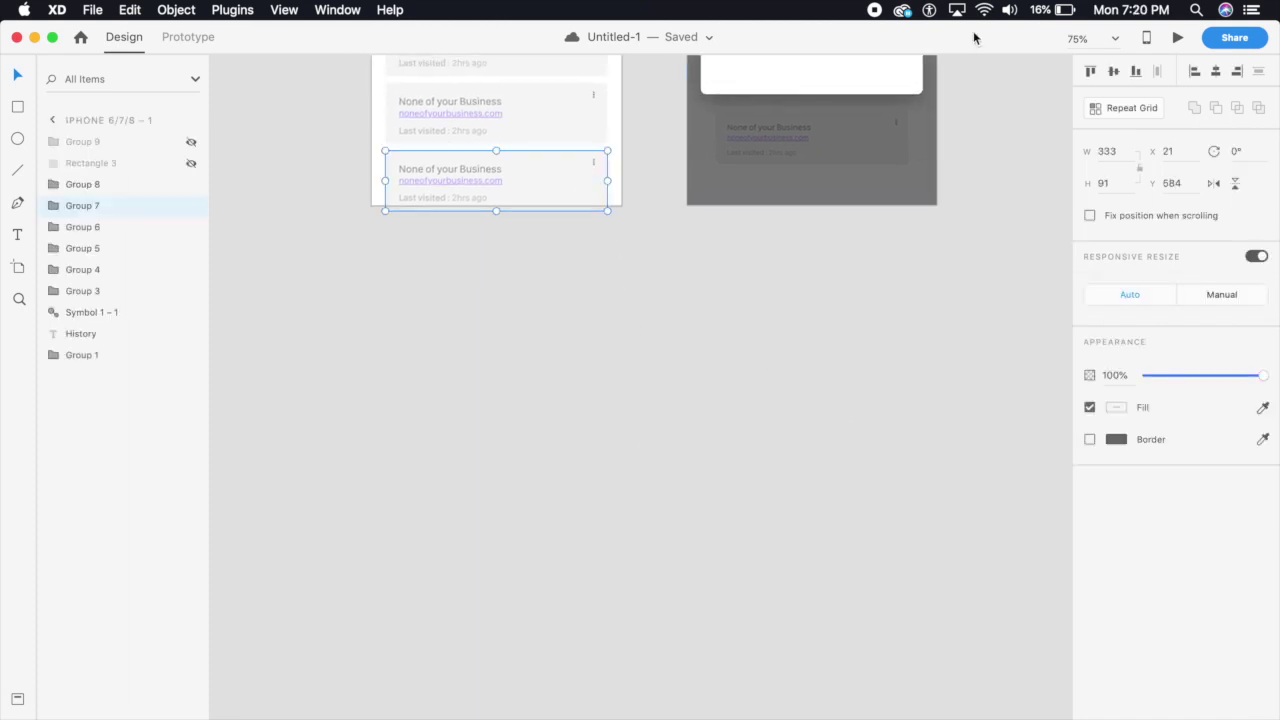
click(1174, 44)
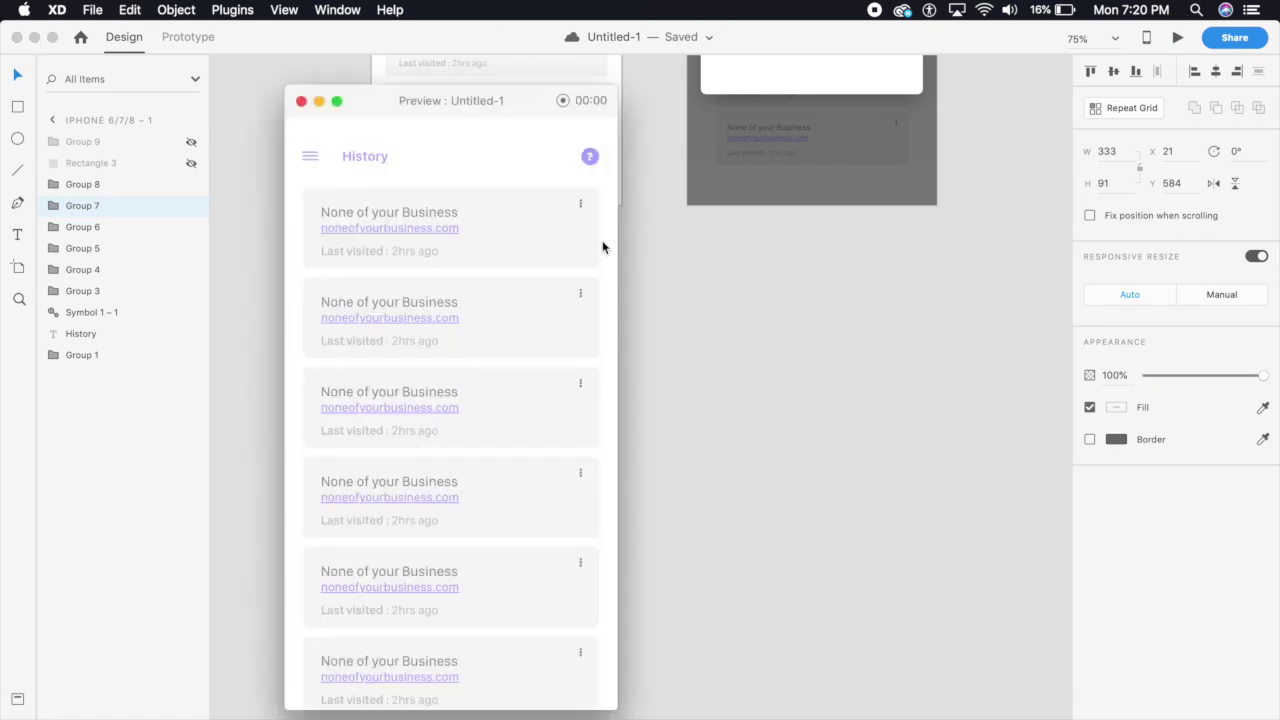
click(479, 218)
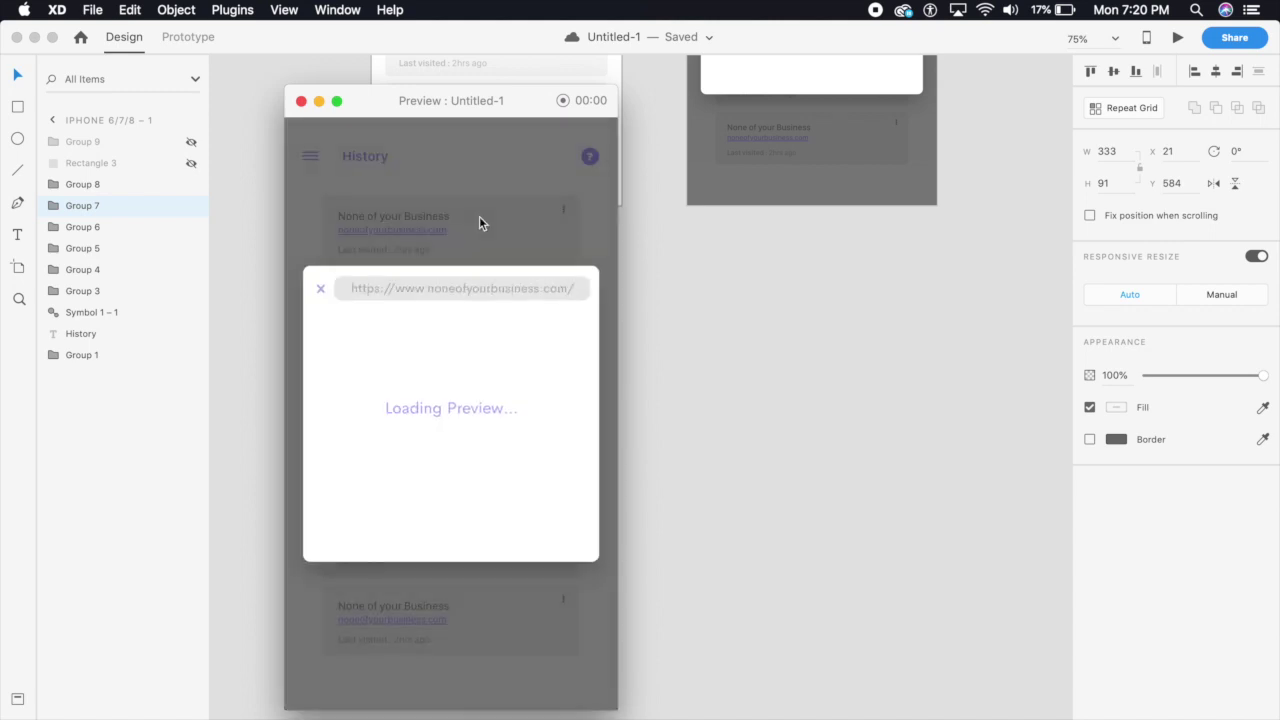
click(321, 291)
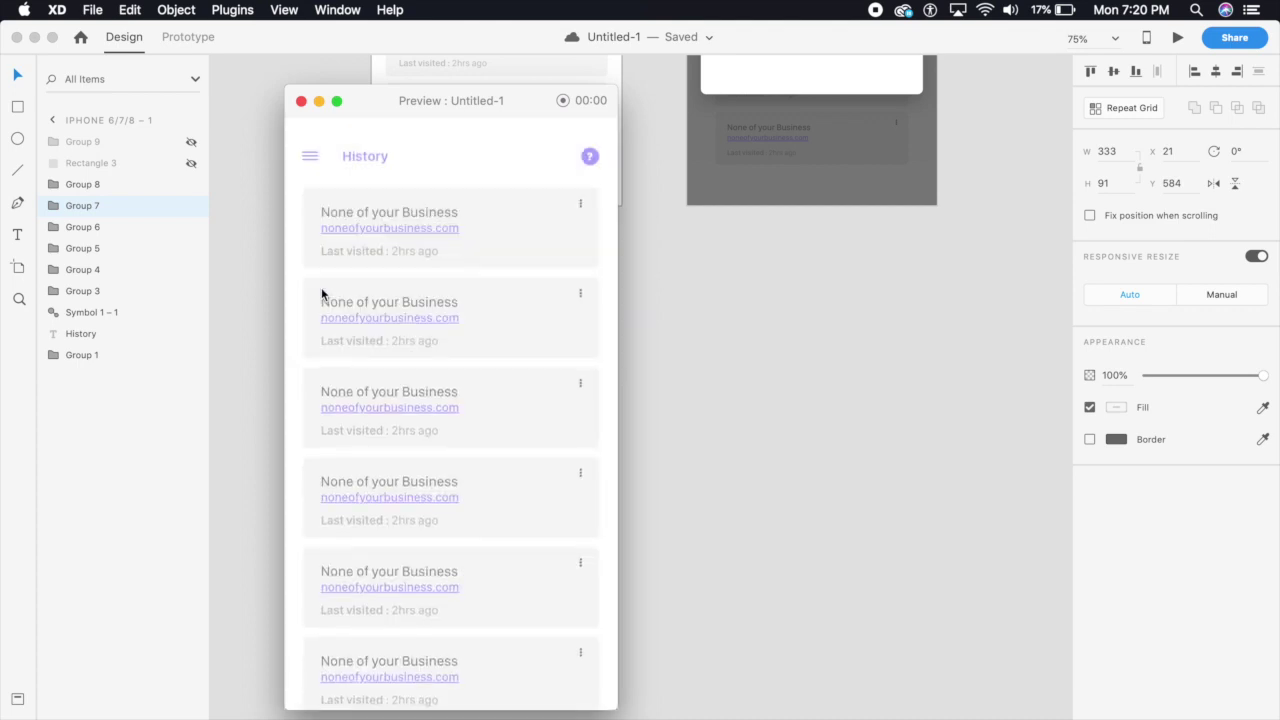
click(380, 243)
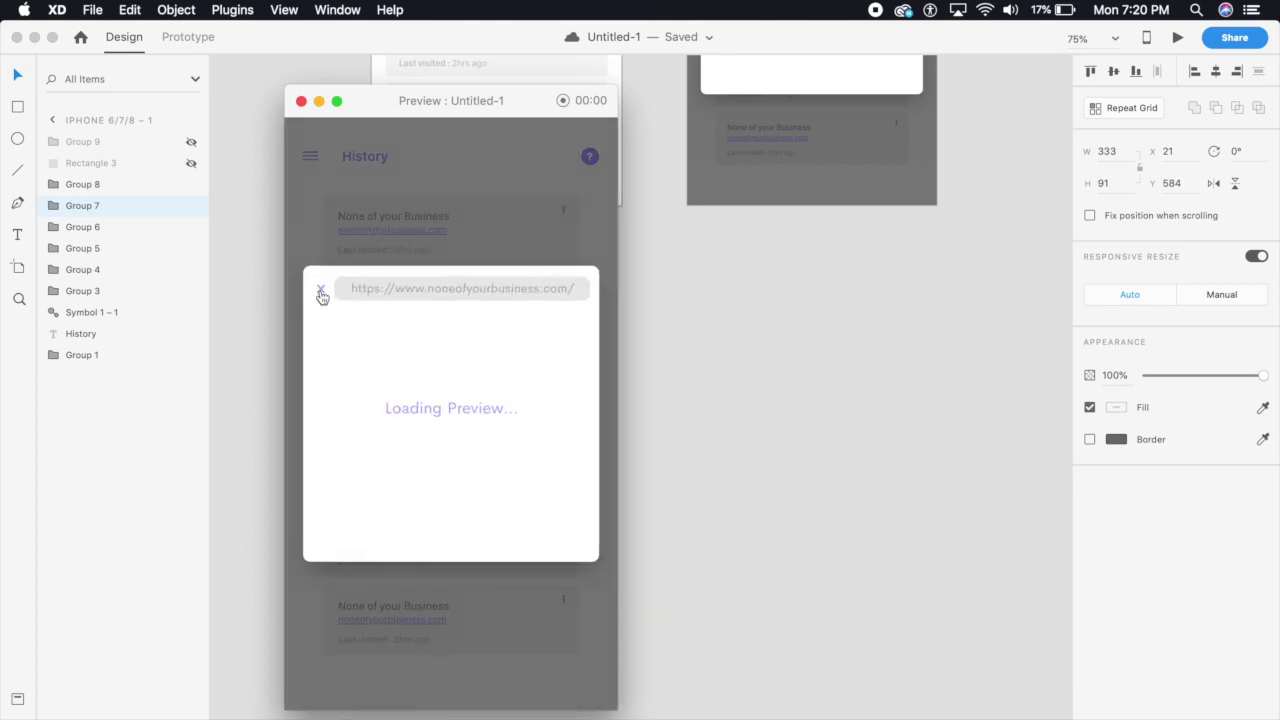
click(321, 292)
click(424, 227)
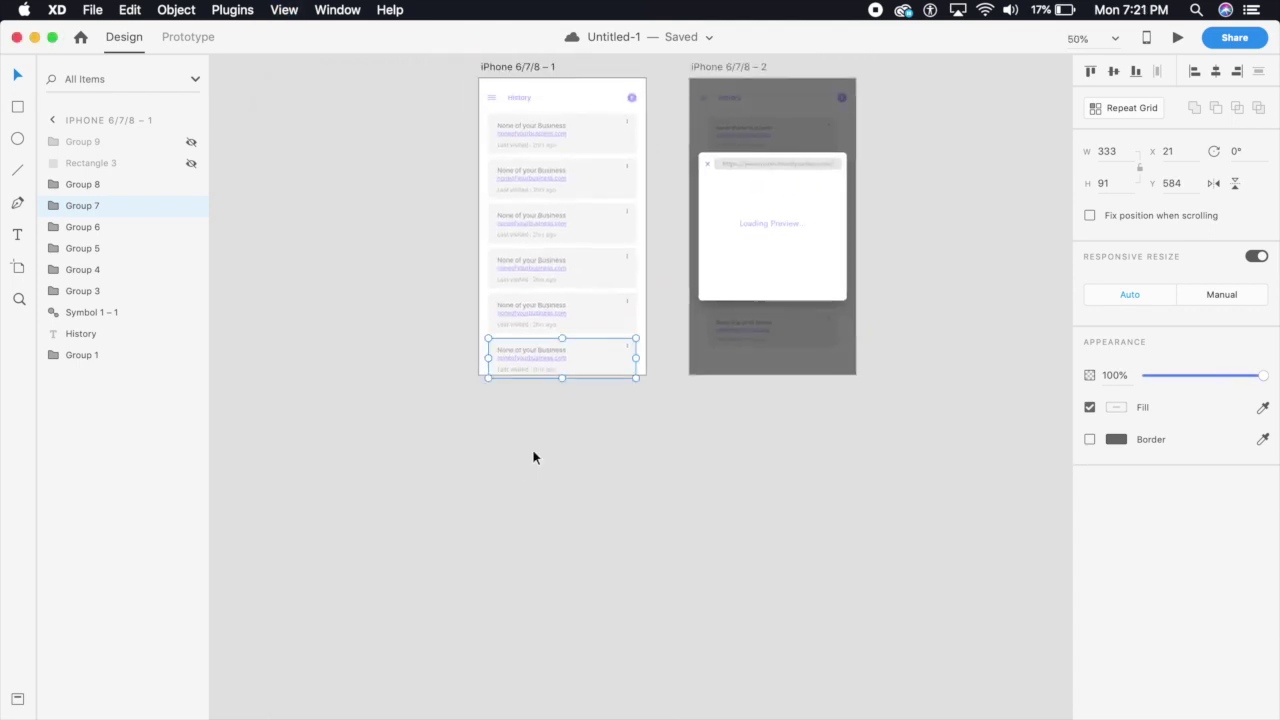
Step: Add a blank iPhone 6/7/8 artboard as the third artboard
drag(526, 506, 469, 387)
scroll(469, 387, up, 5)
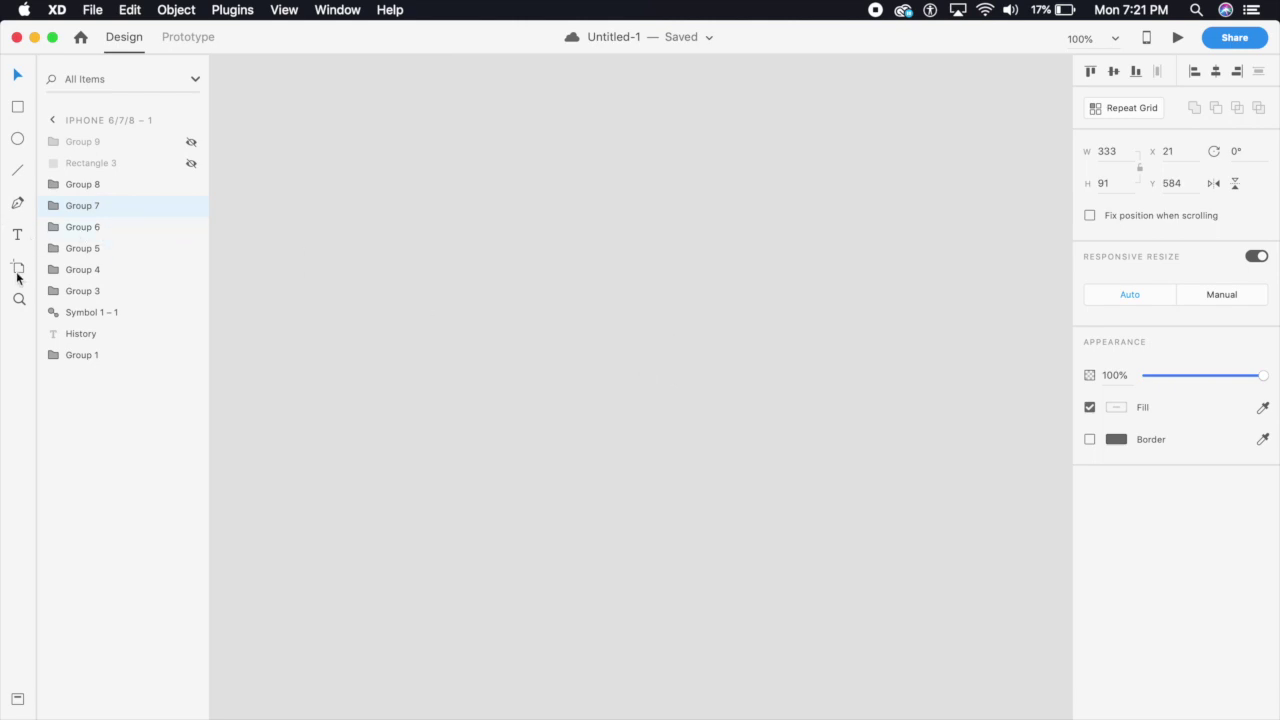
click(17, 268)
click(380, 229)
click(17, 74)
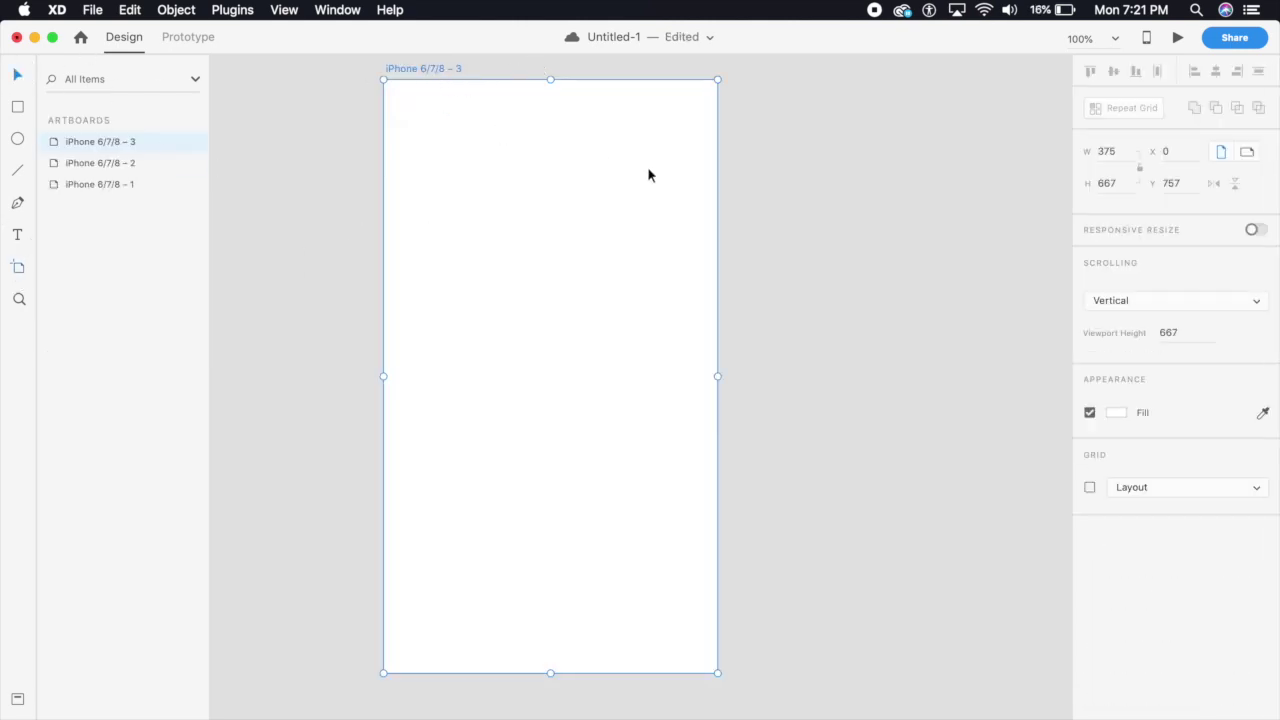
Step: Ungroup the top History card symbol into separate text and rectangle layers
scroll(648, 175, up, 1)
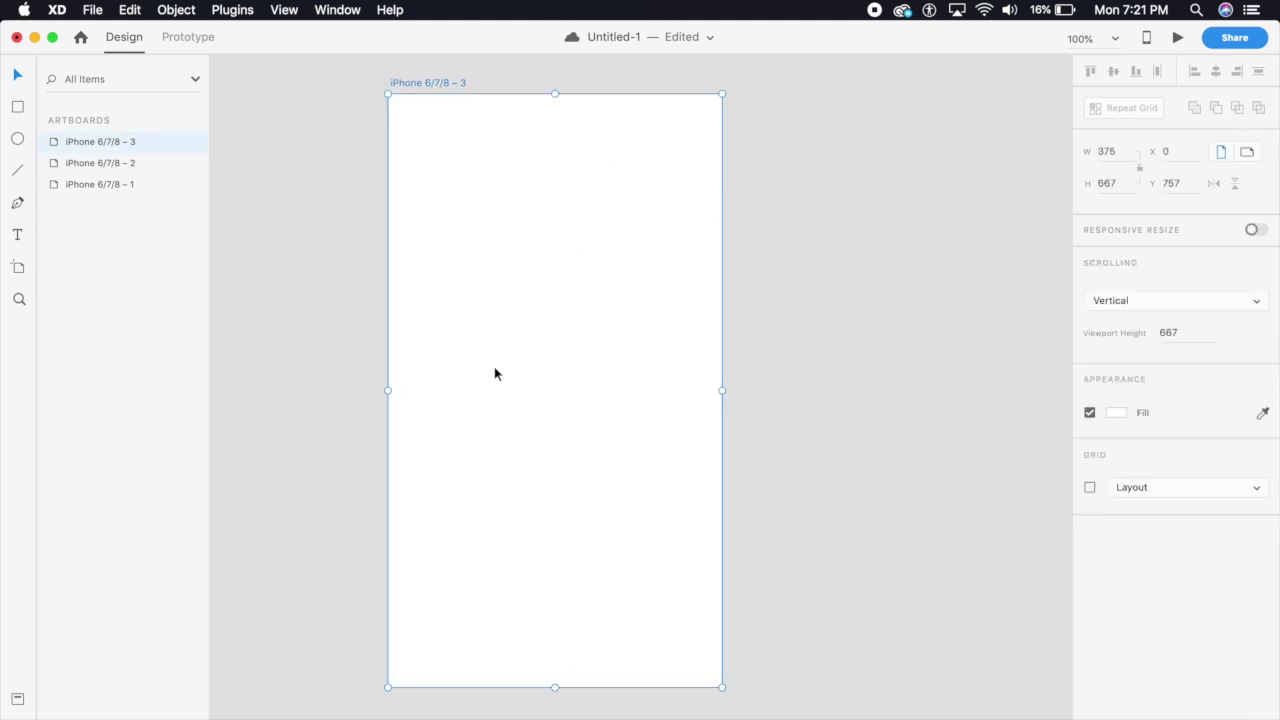
scroll(531, 443, up, 10)
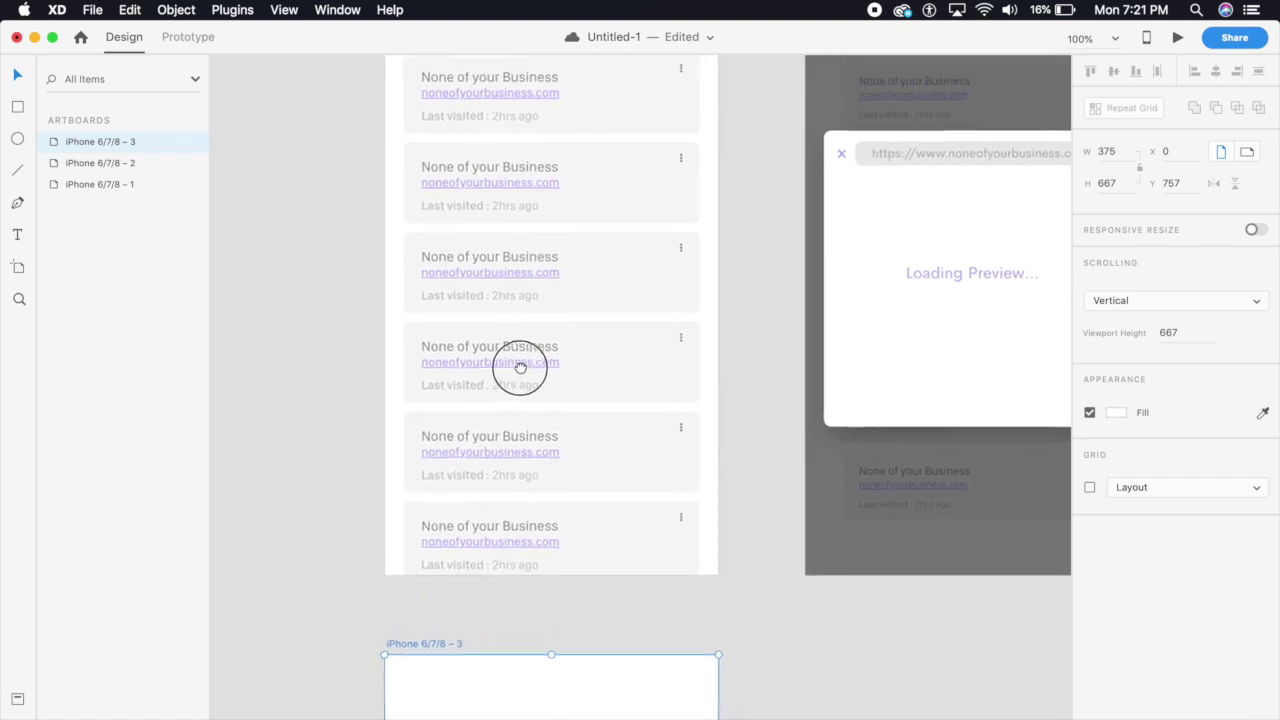
click(489, 156)
right_click(489, 156)
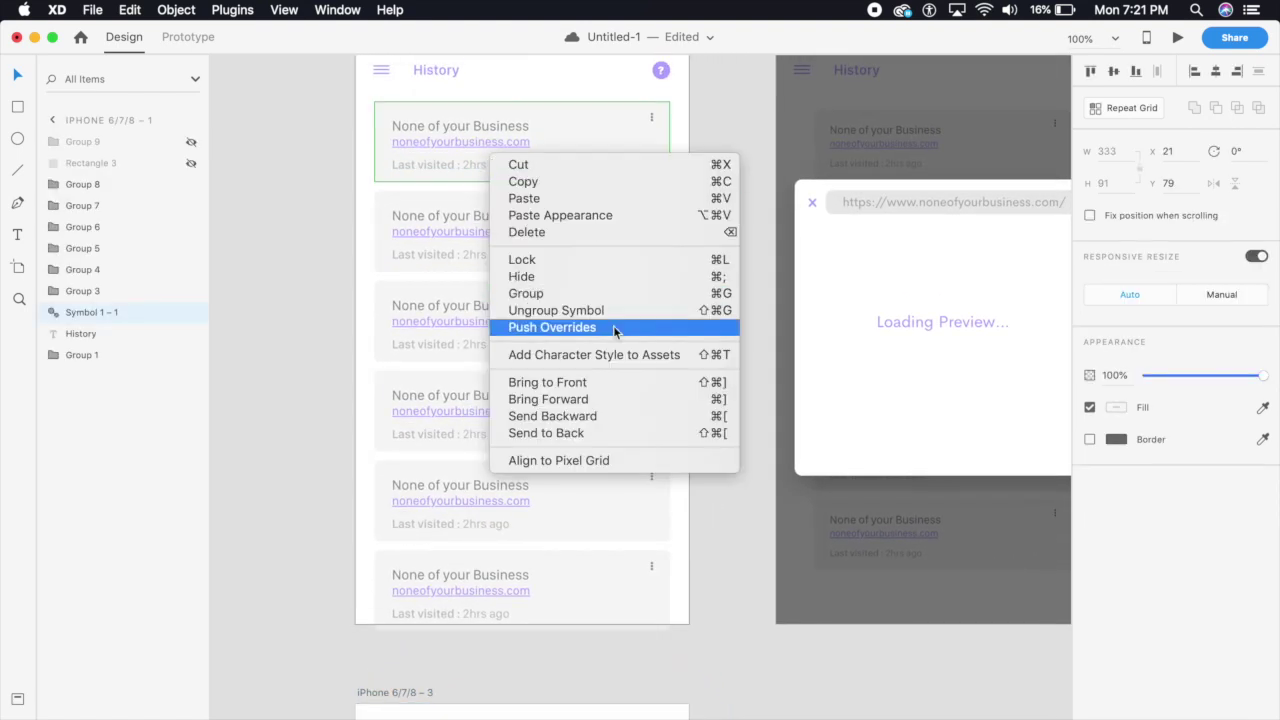
click(580, 310)
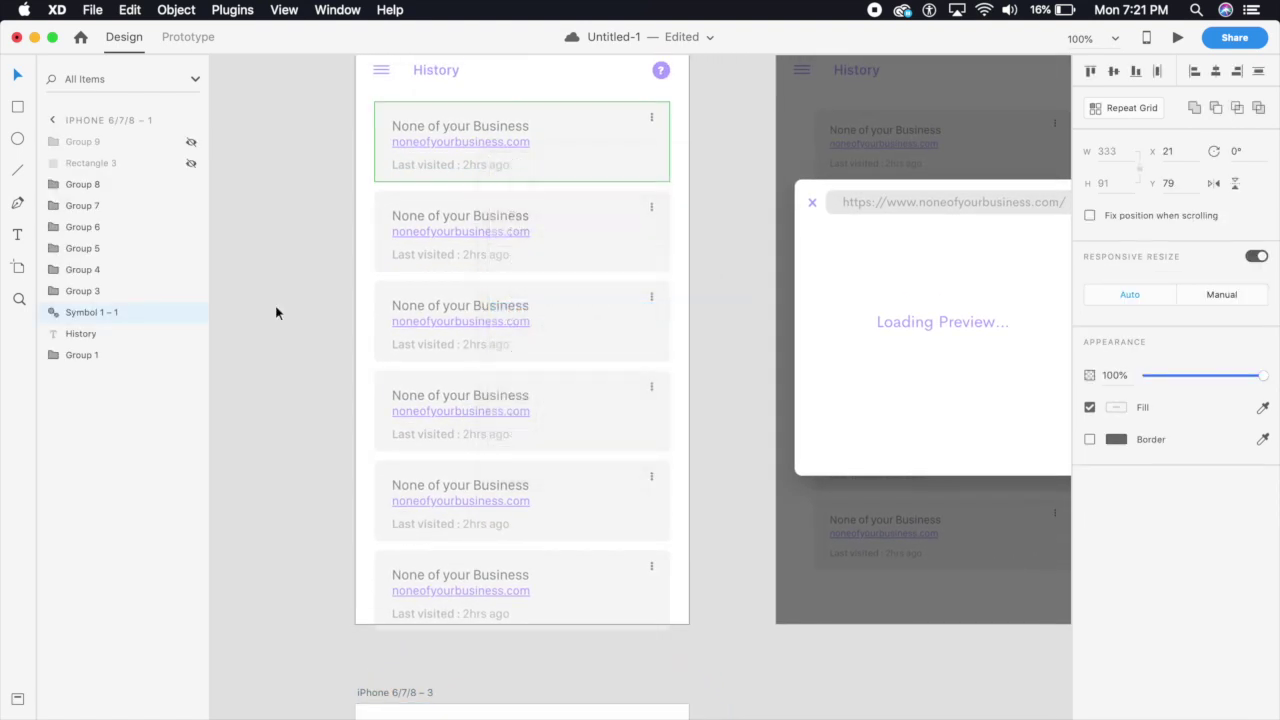
Step: Marquee-select all the list cards on the History screen and copy them
click(289, 296)
drag(358, 115, 706, 640)
key(super+c)
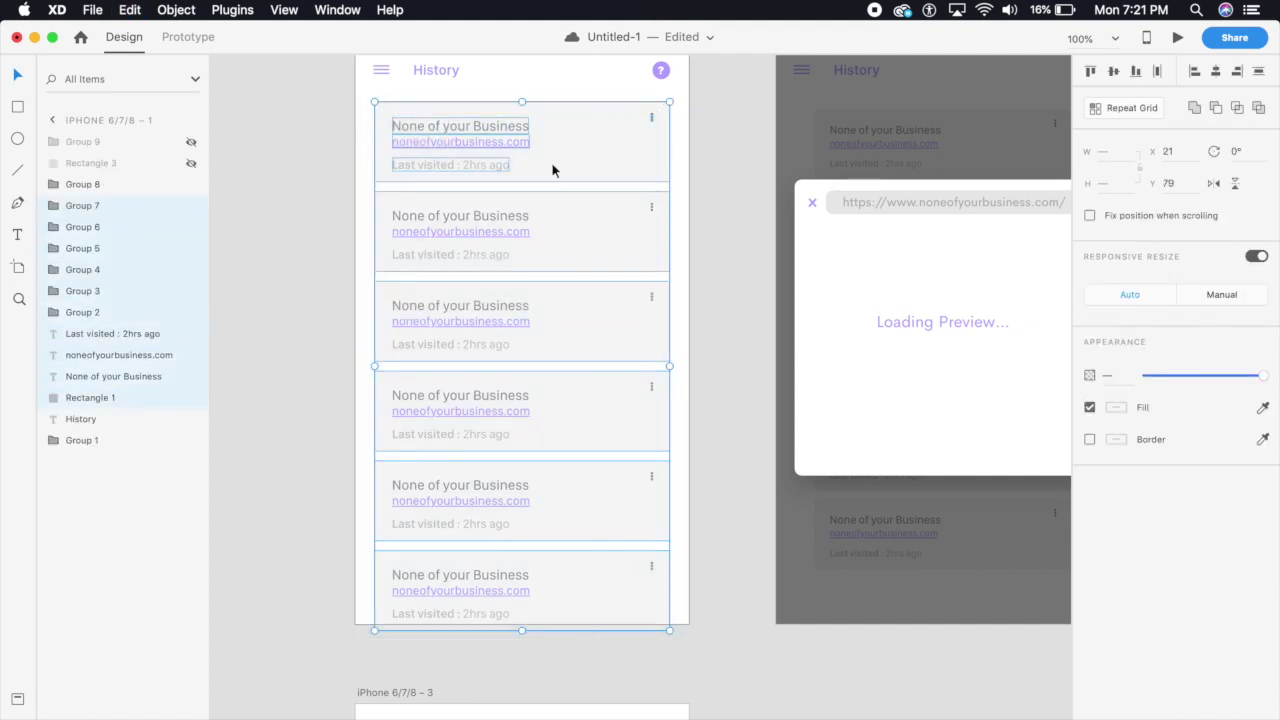
Step: Paste the copied list cards into the blank third artboard
scroll(610, 449, down, 10)
click(632, 400)
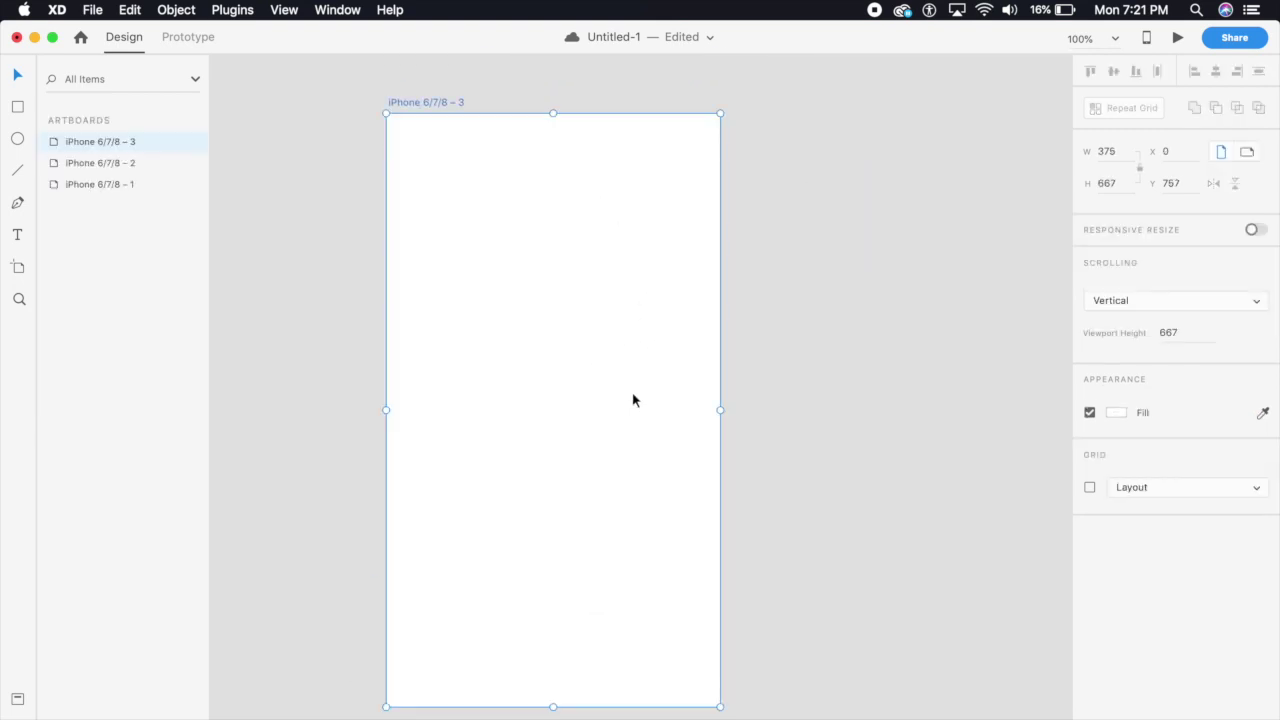
key(super+v)
Step: Copy the History header from the first artboard and paste it onto the third
scroll(677, 331, up, 15)
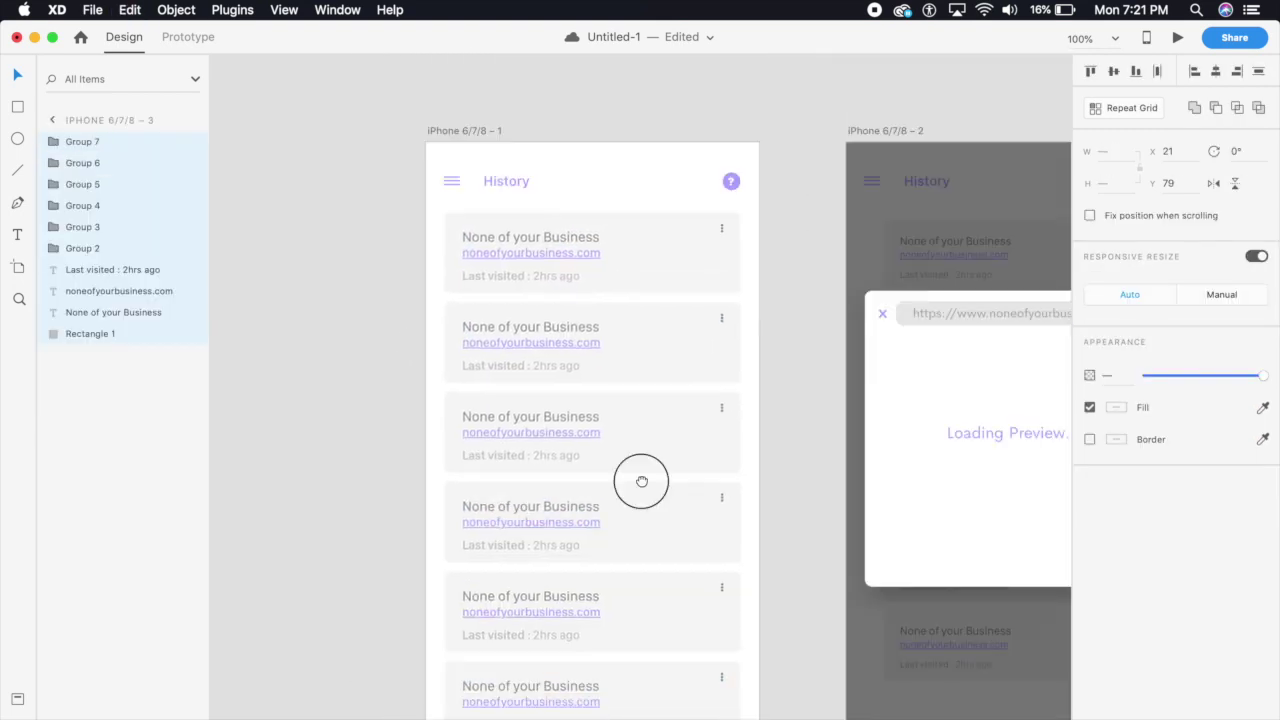
drag(425, 236, 729, 252)
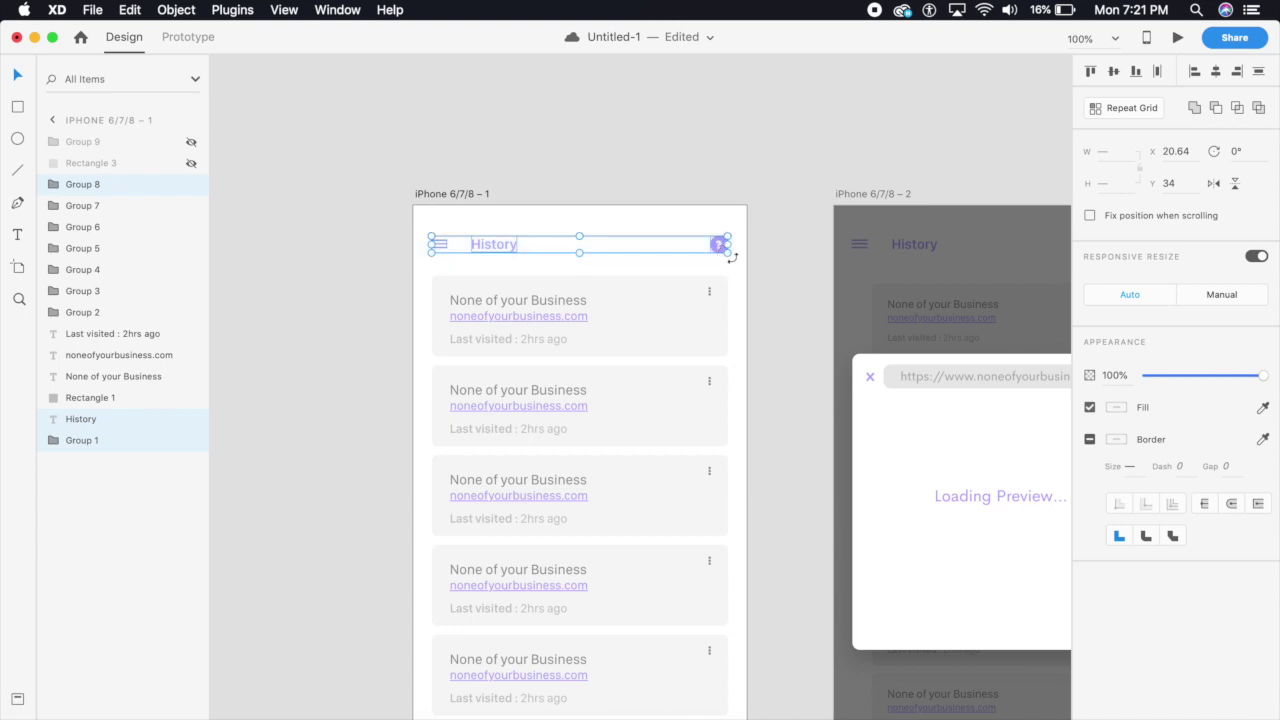
key(super+c)
scroll(685, 447, down, 10)
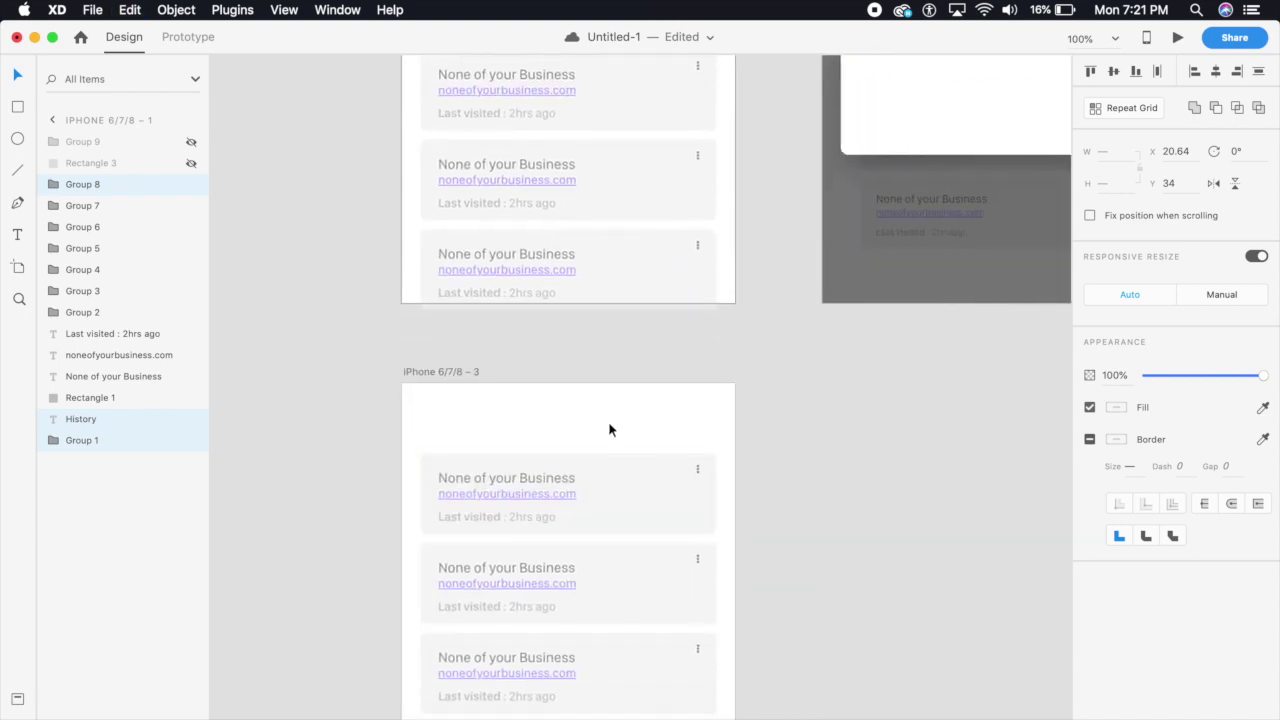
click(608, 430)
key(super+v)
click(608, 373)
Step: Dismiss the save dialog without saving and reselect the third artboard
key(super+s)
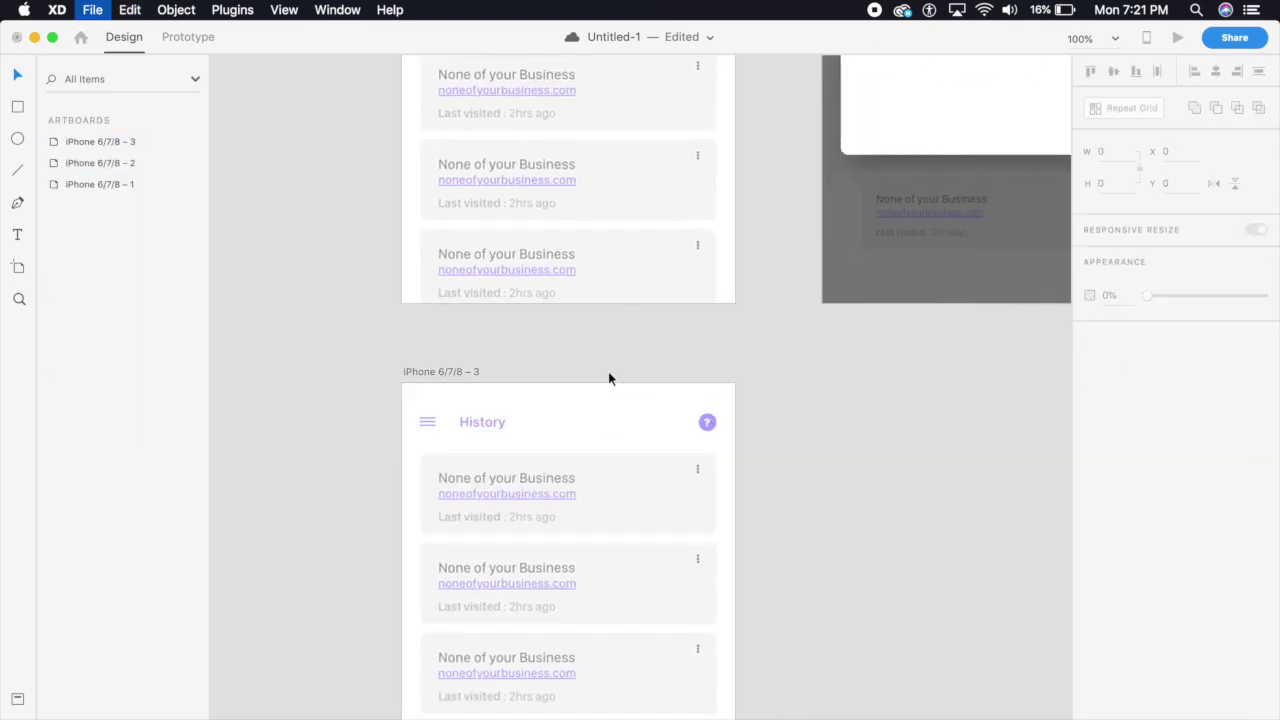
click(703, 163)
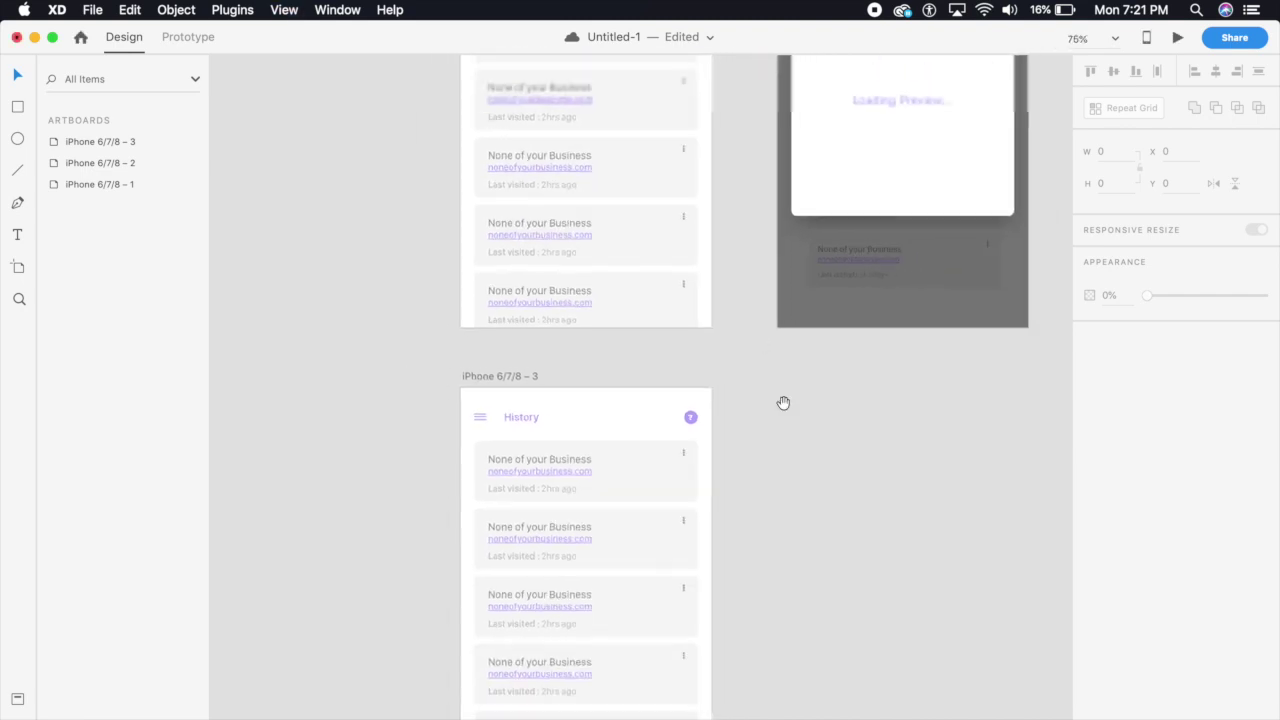
scroll(777, 401, down, 3)
click(483, 174)
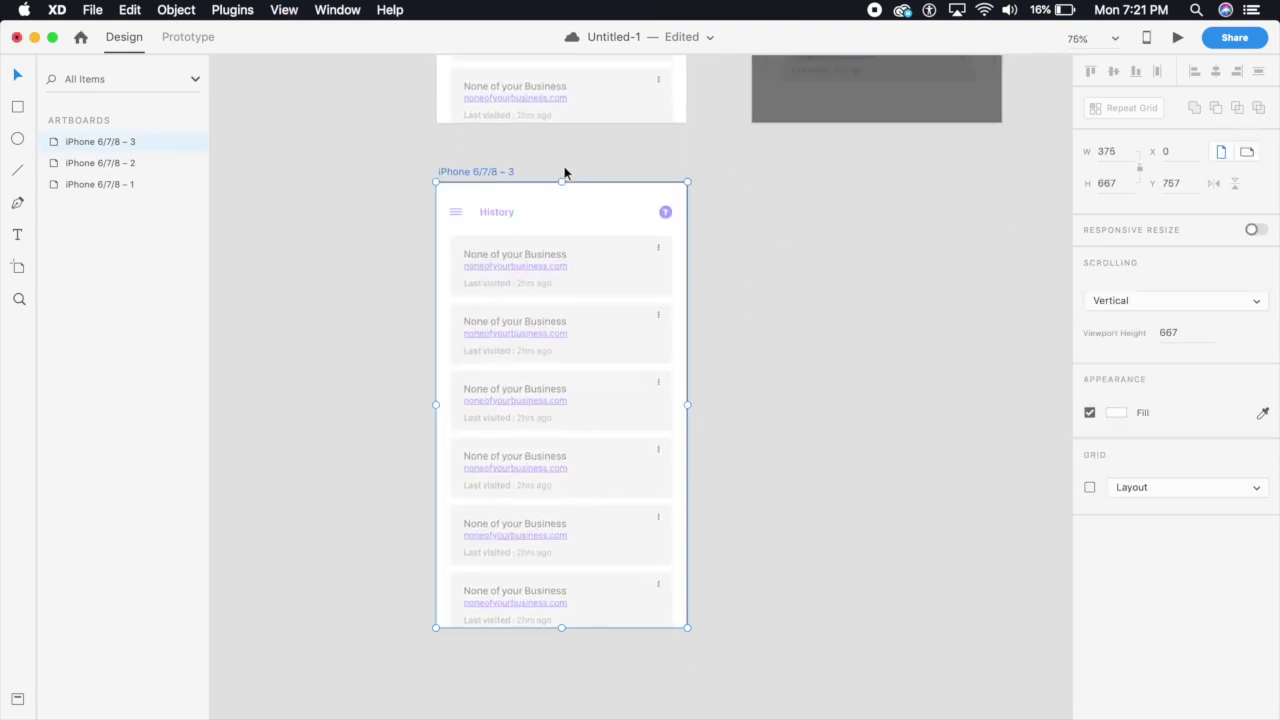
Step: Duplicate the third artboard with Cmd+D to create a fourth iPhone artboard, then deselect
key(super+d)
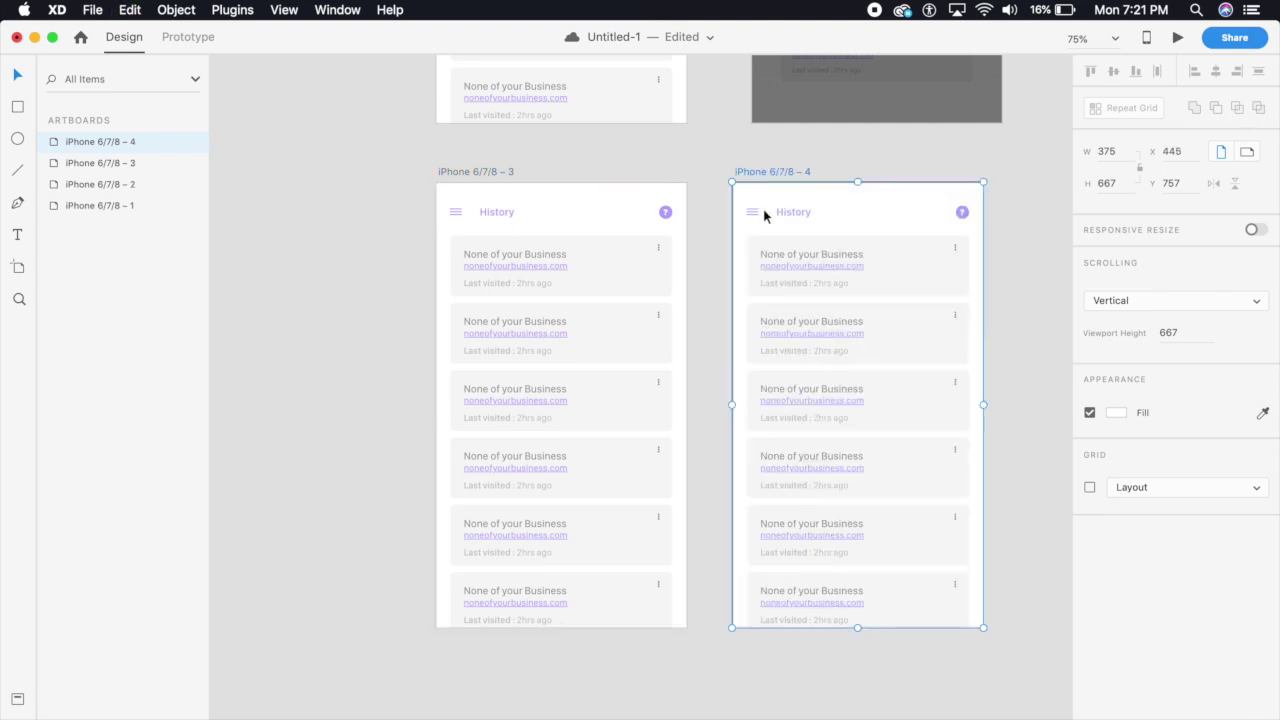
scroll(900, 229, right, 3)
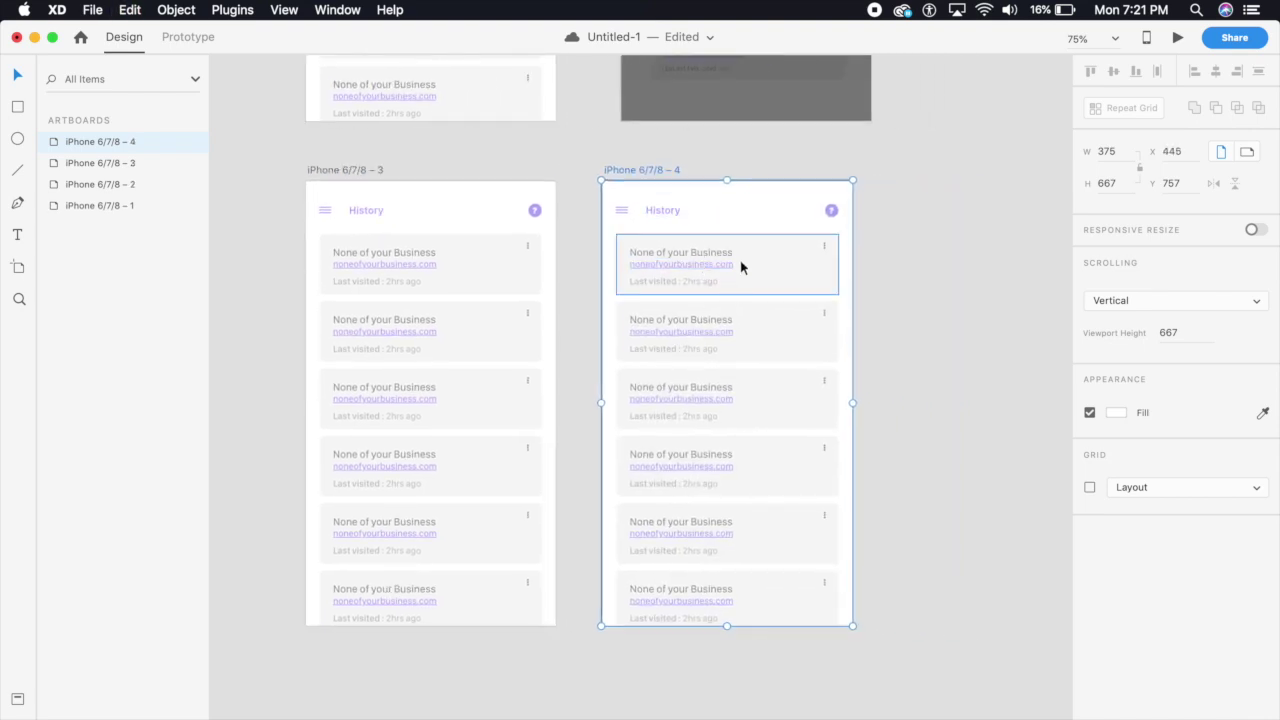
click(937, 249)
scroll(890, 275, up, 3)
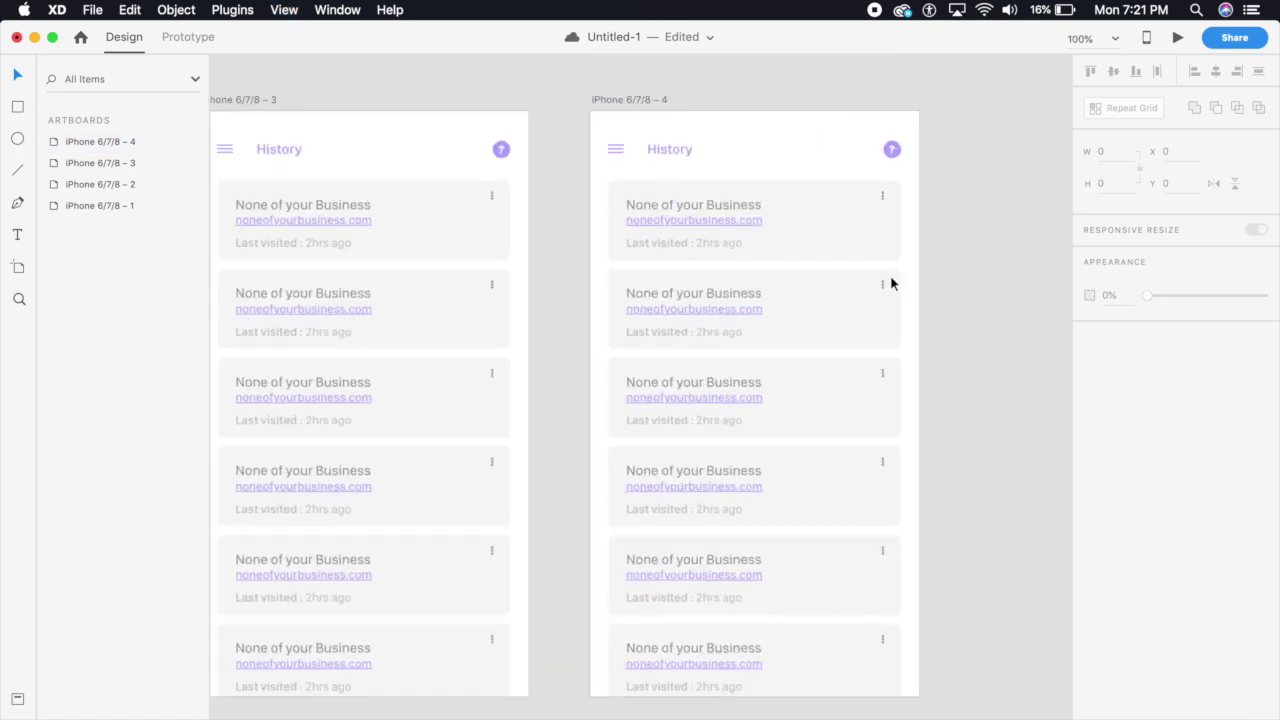
click(17, 107)
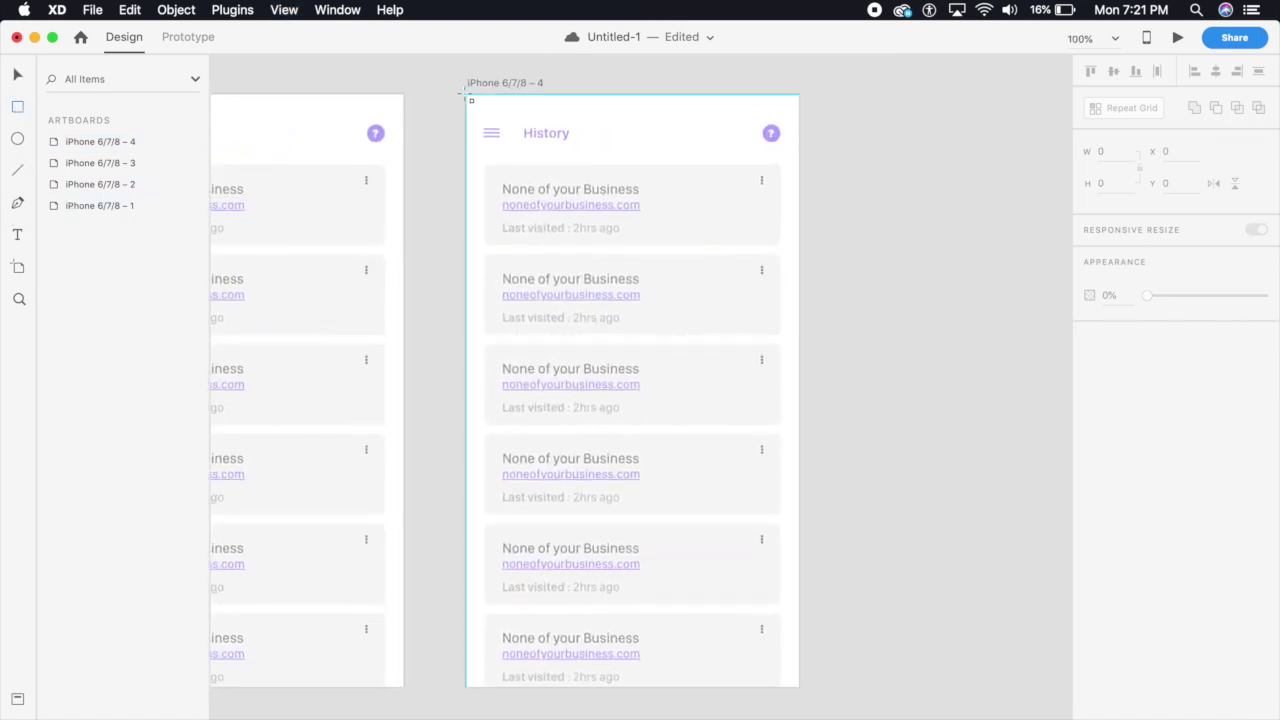
Step: Draw a borderless rectangle covering the fourth artboard and fill it black (#000000)
drag(466, 95, 797, 687)
click(17, 77)
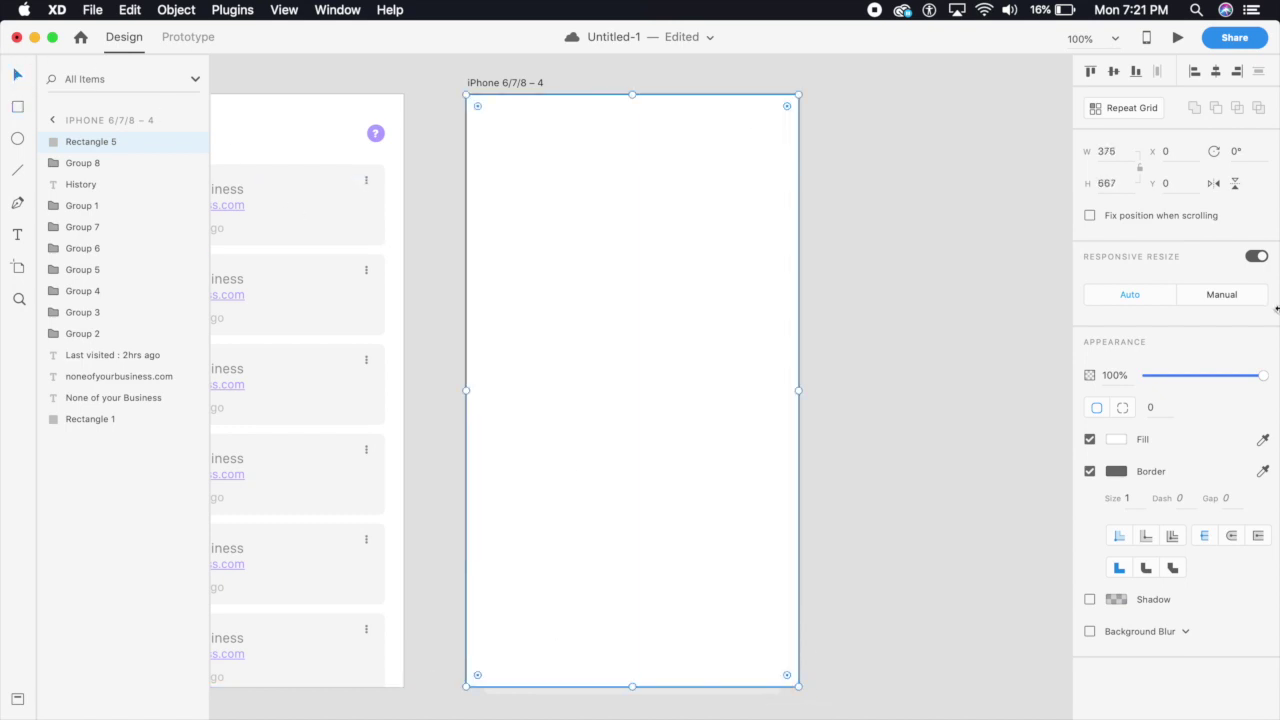
click(1090, 471)
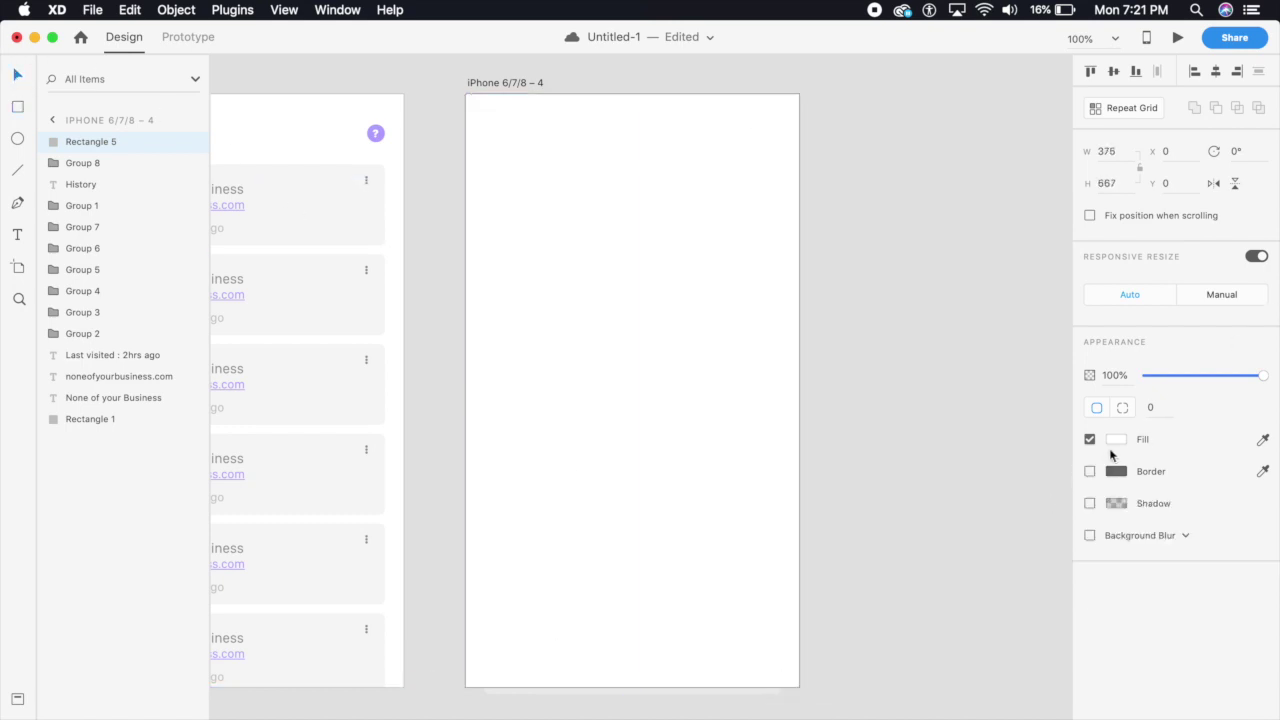
click(1116, 440)
drag(935, 455, 905, 489)
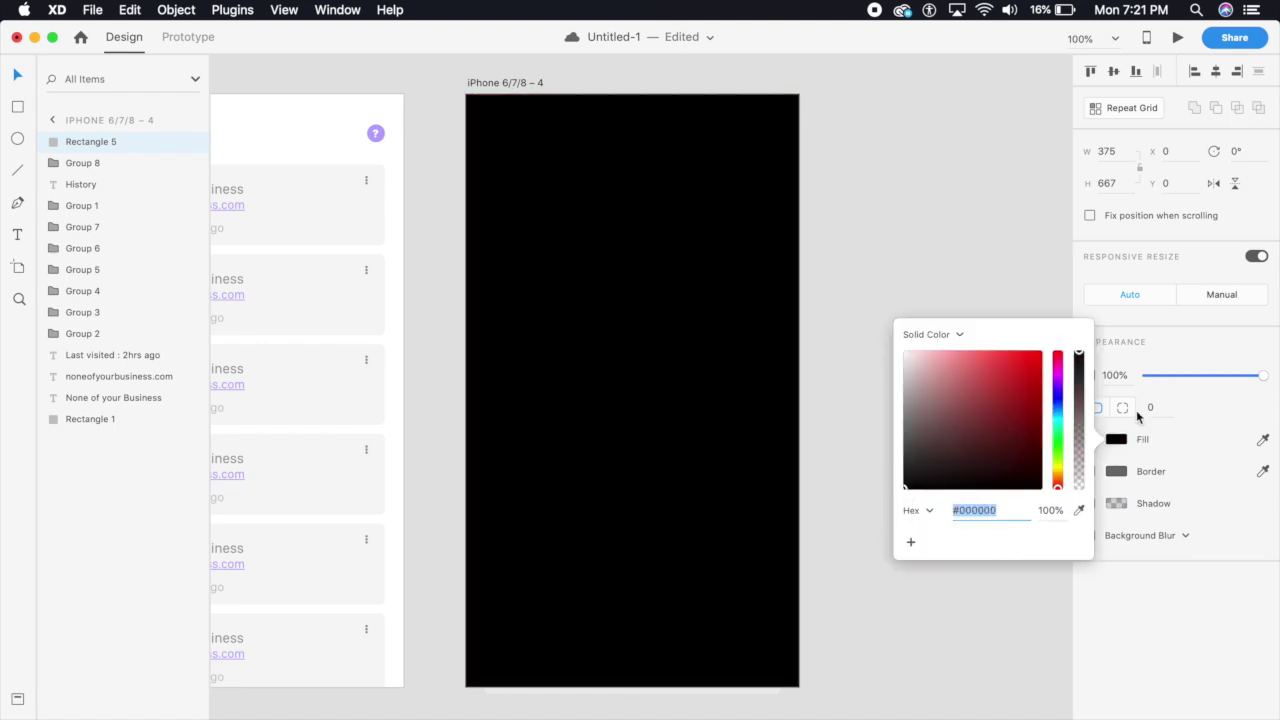
Step: Set the black overlay's opacity to 50% and check the dimming
click(1119, 375)
text(50)
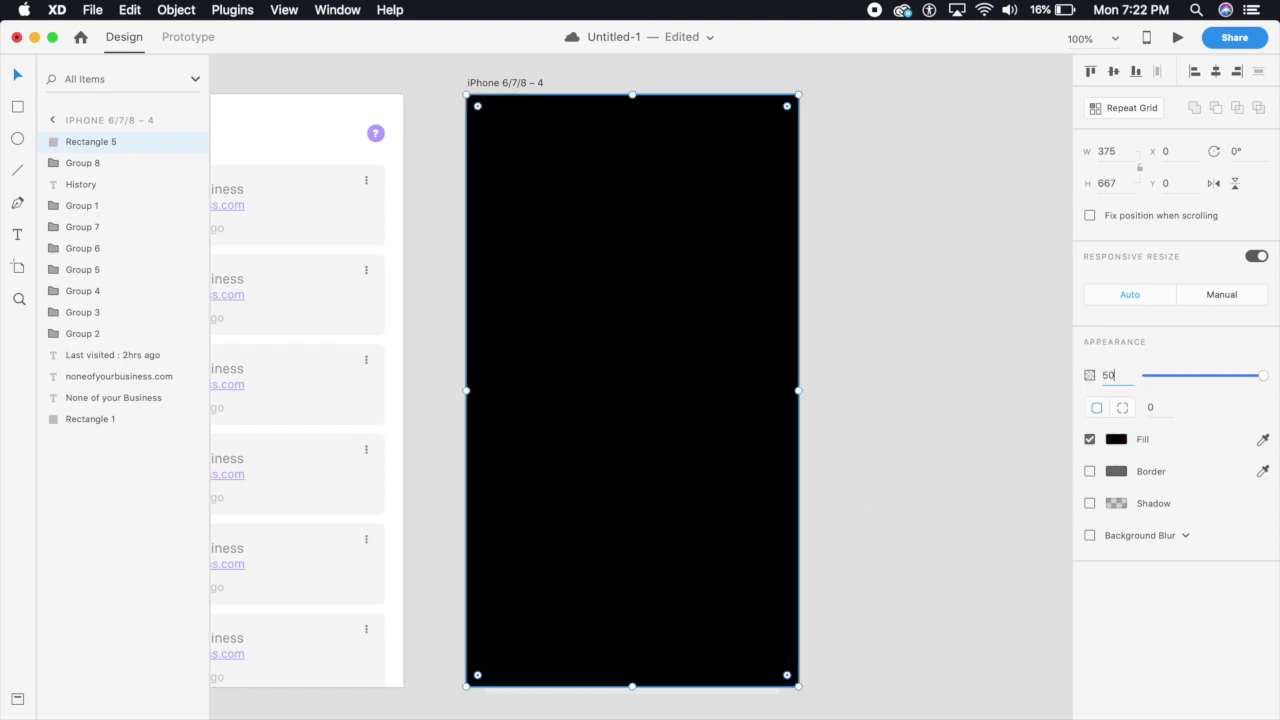
key(Return)
click(900, 359)
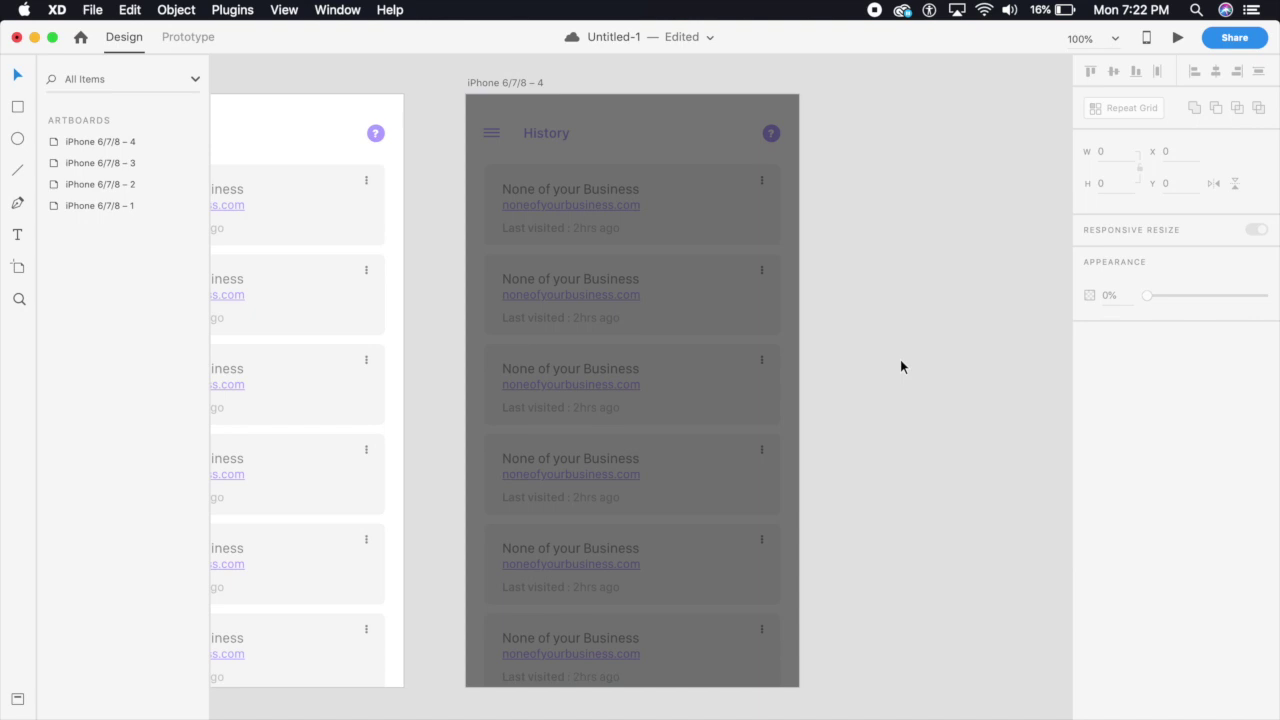
click(781, 360)
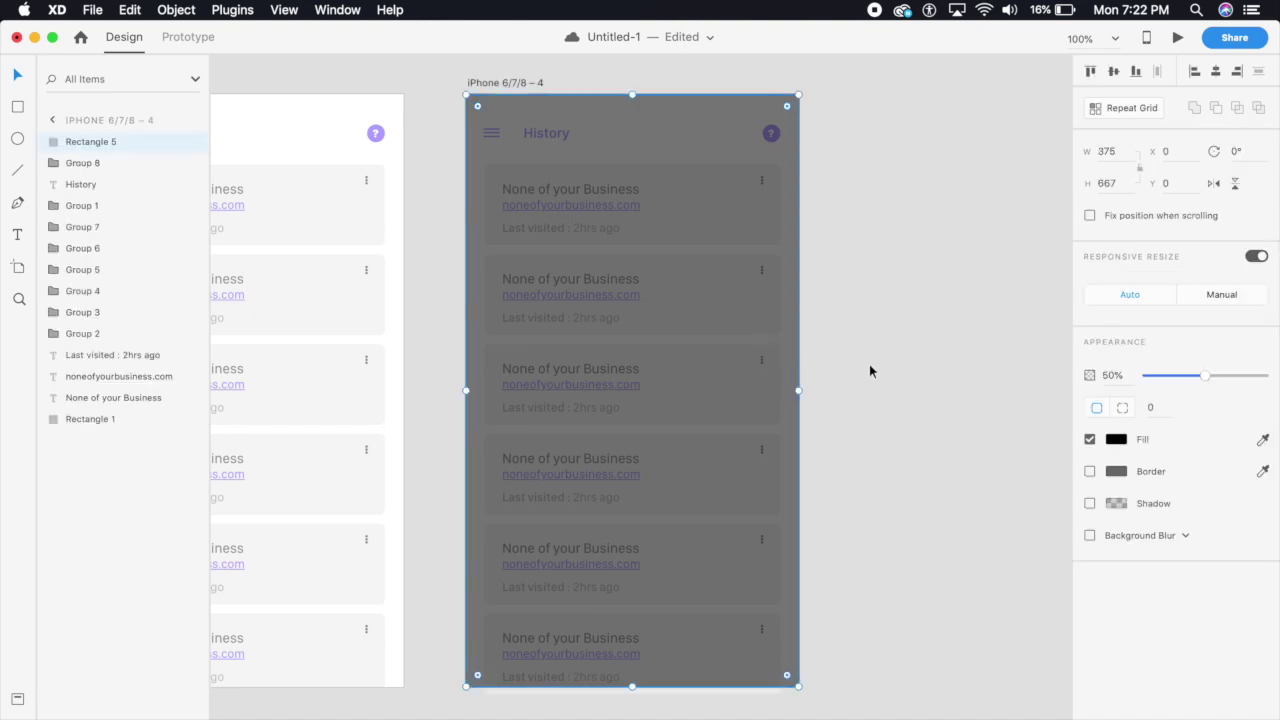
click(869, 371)
Step: Draw a white rectangle across the middle of the list, sized to 333 × 338
click(17, 106)
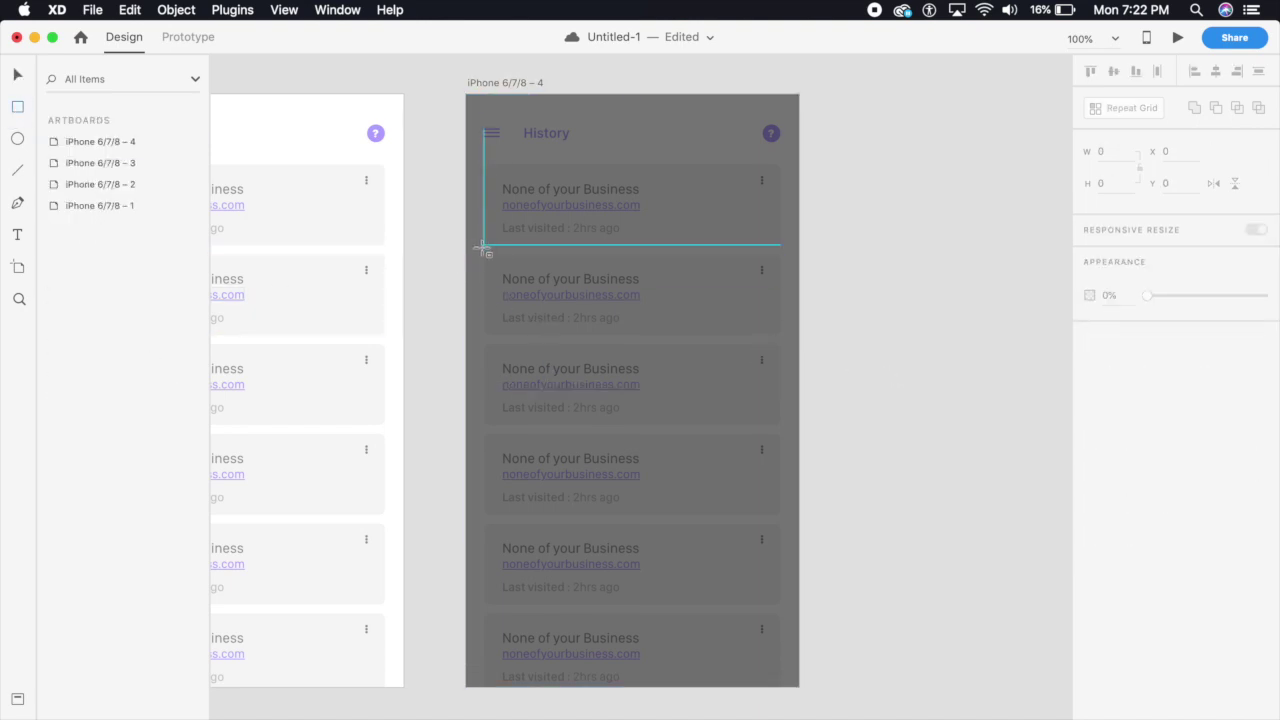
drag(485, 255, 779, 522)
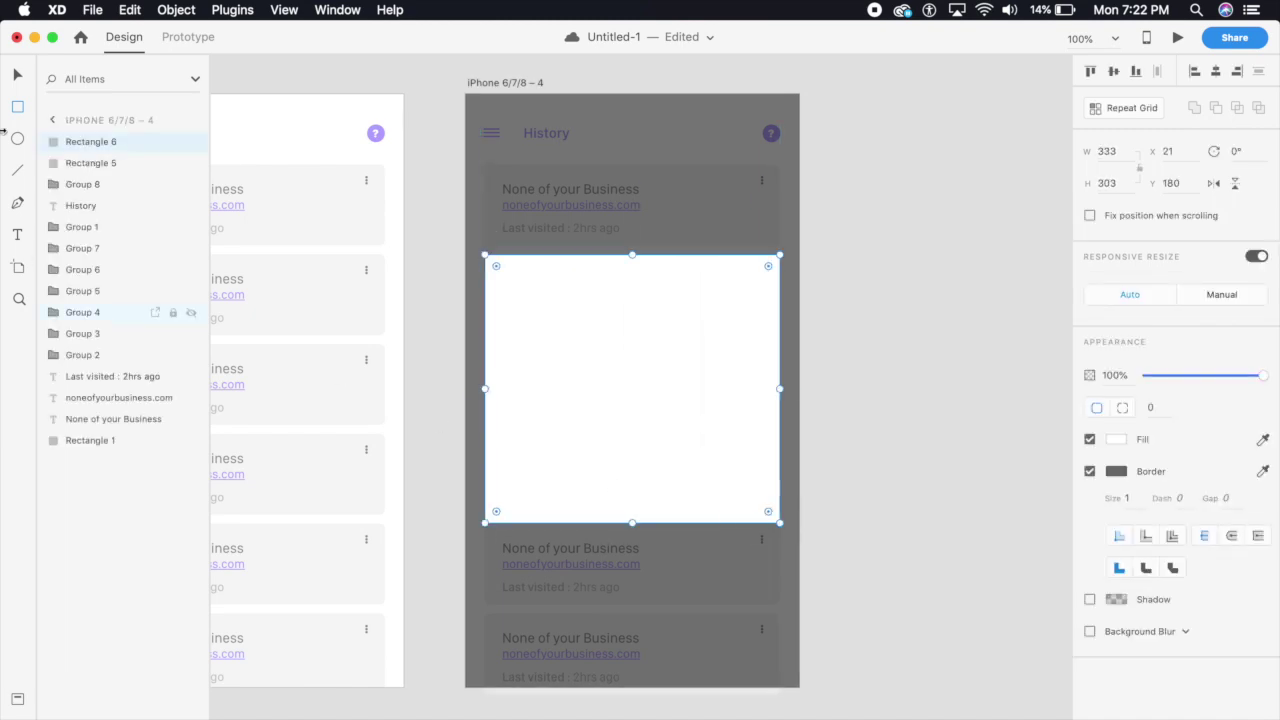
click(16, 80)
drag(632, 523, 634, 553)
drag(634, 478, 633, 457)
Step: Remove the white card's border and give it a corner radius of 10
click(814, 336)
click(746, 346)
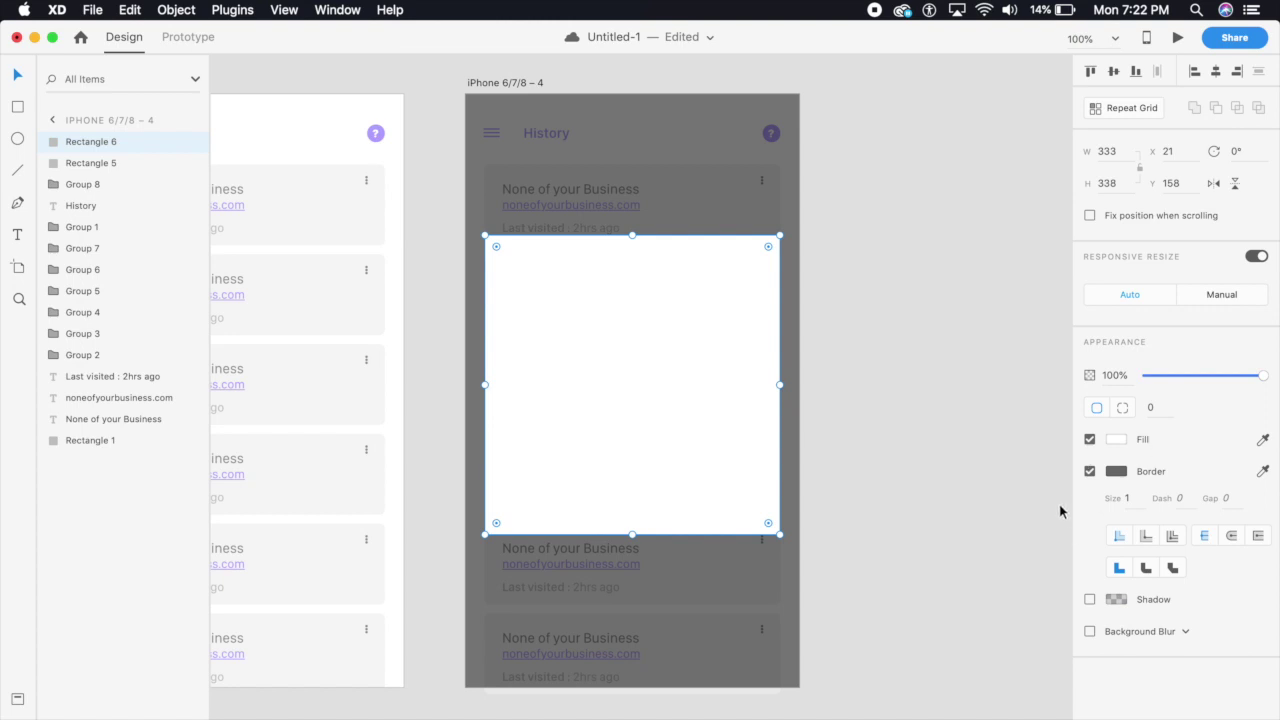
click(1089, 471)
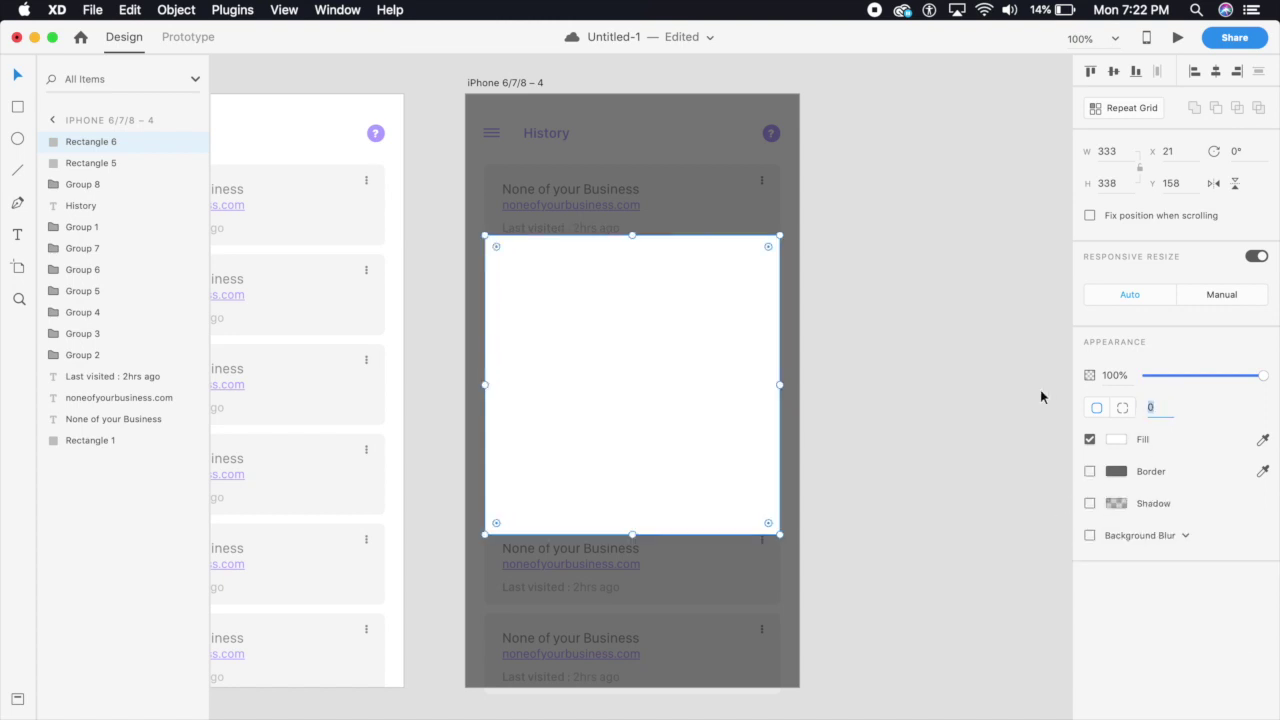
text(10)
key(Return)
click(945, 374)
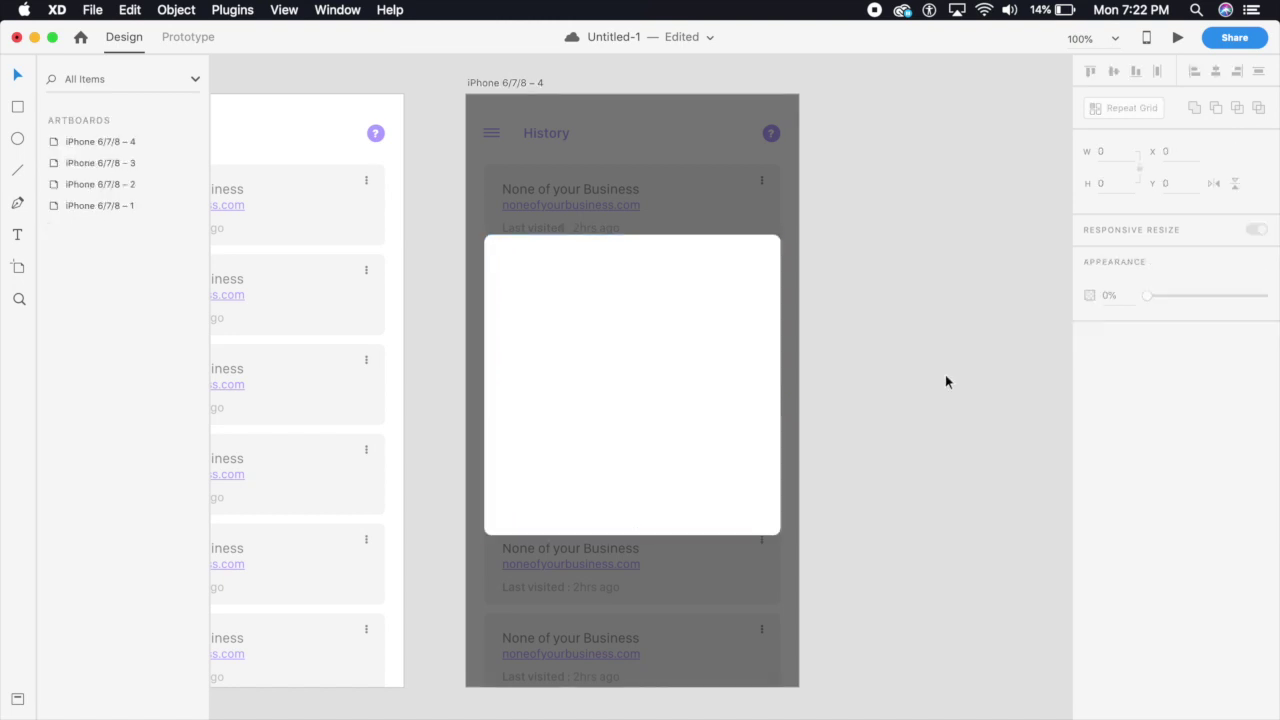
Step: Select the URL text, URL bar and Loading Preview... text in the second artboard's pop-up
click(551, 257)
scroll(571, 451, down, 3)
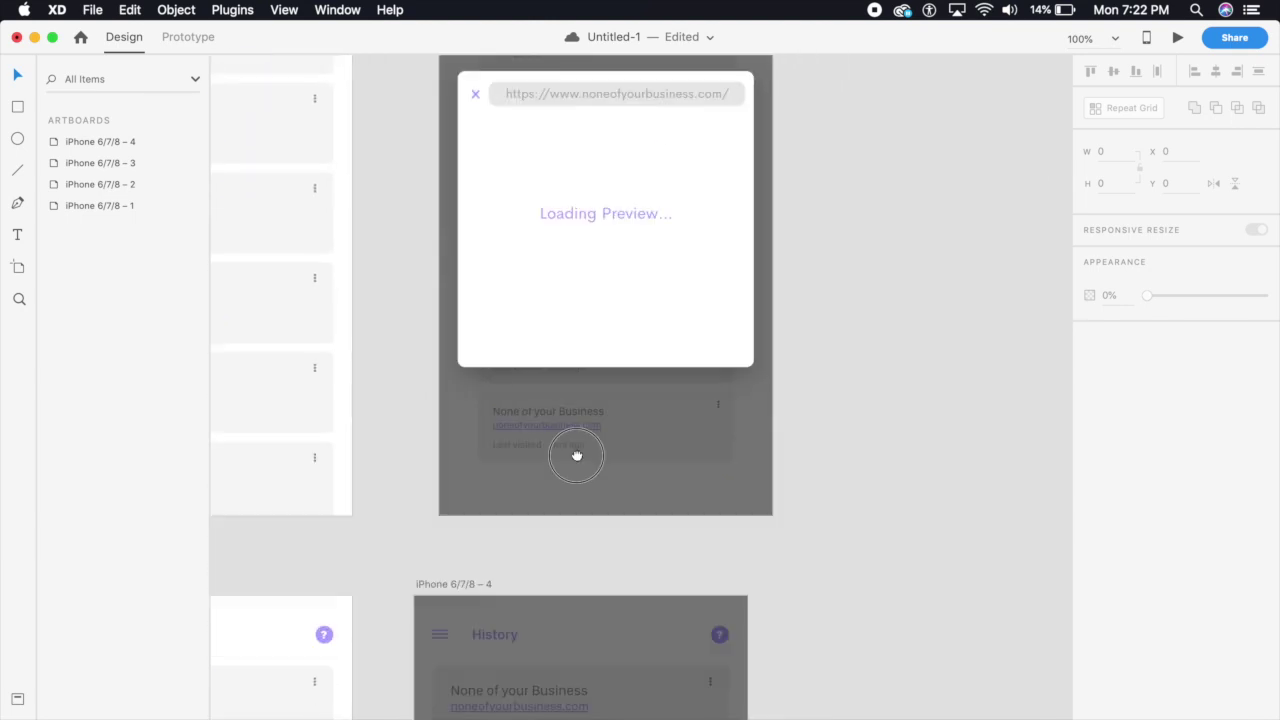
click(463, 203)
double_click(463, 203)
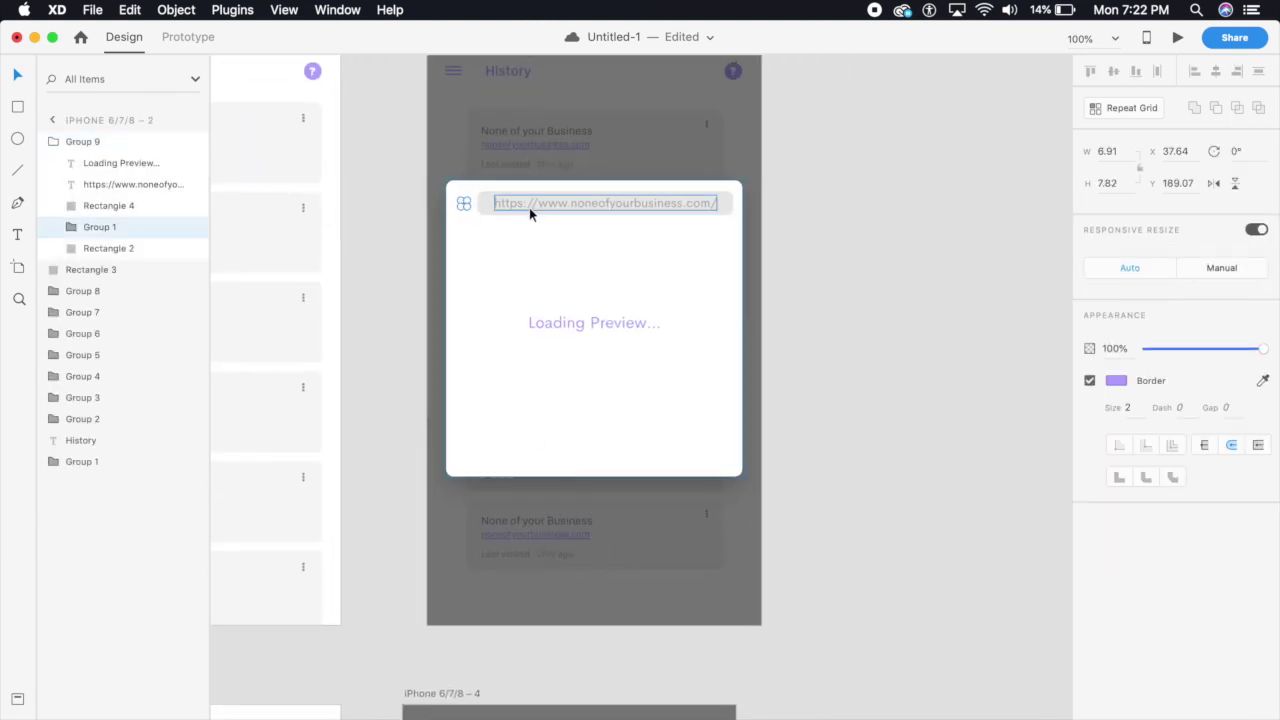
click(493, 208)
shift+click(500, 212)
shift+click(594, 322)
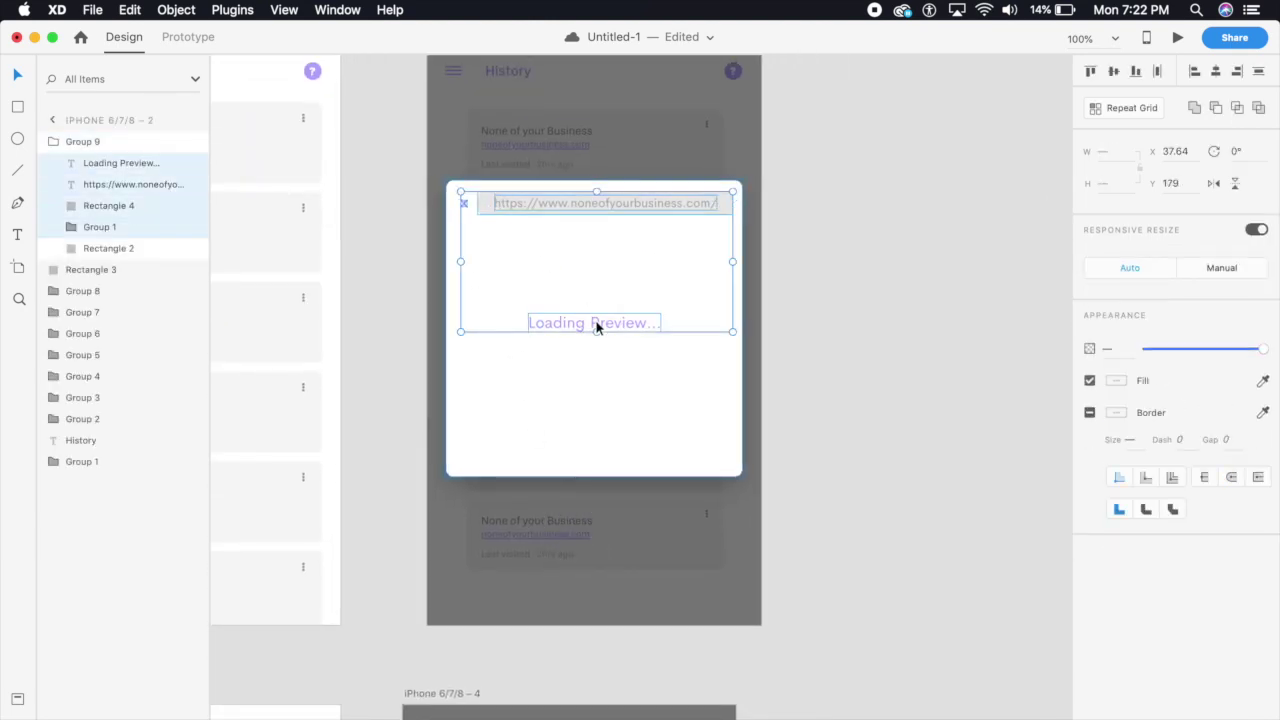
Step: Paste them onto the fourth artboard's white card and group them with it
drag(604, 503, 634, 46)
click(642, 351)
key(super+v)
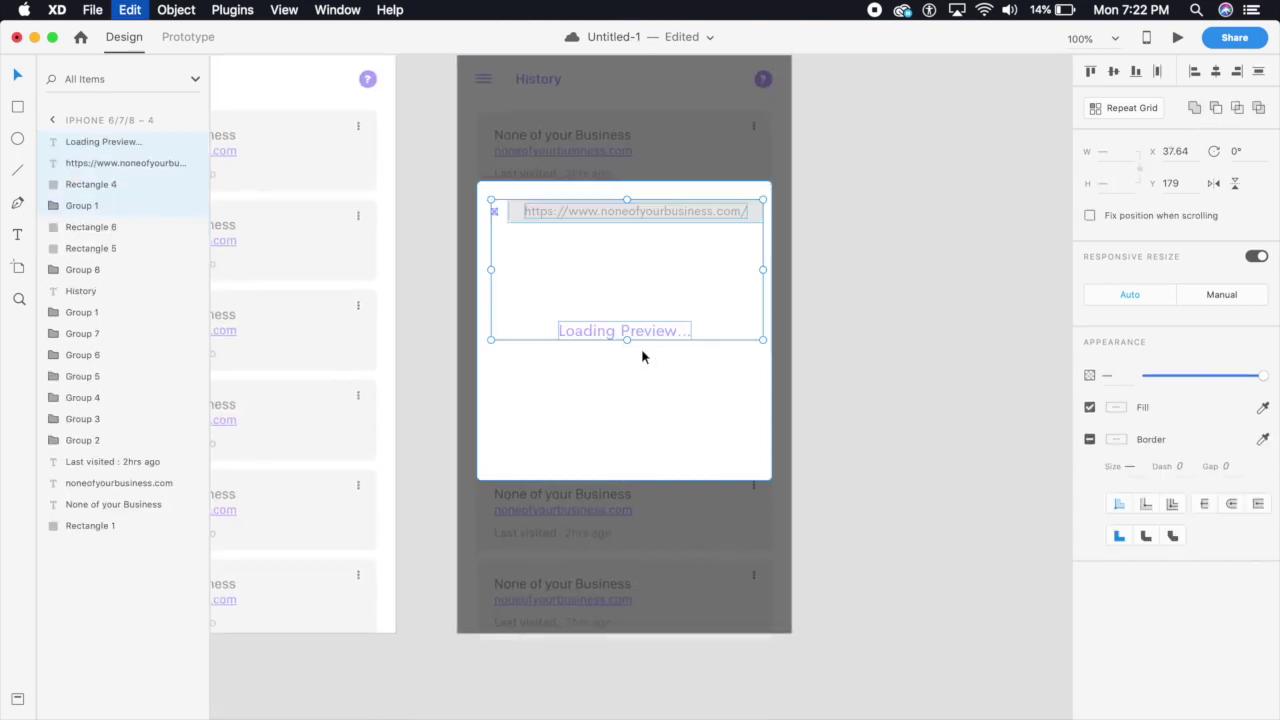
shift+click(587, 403)
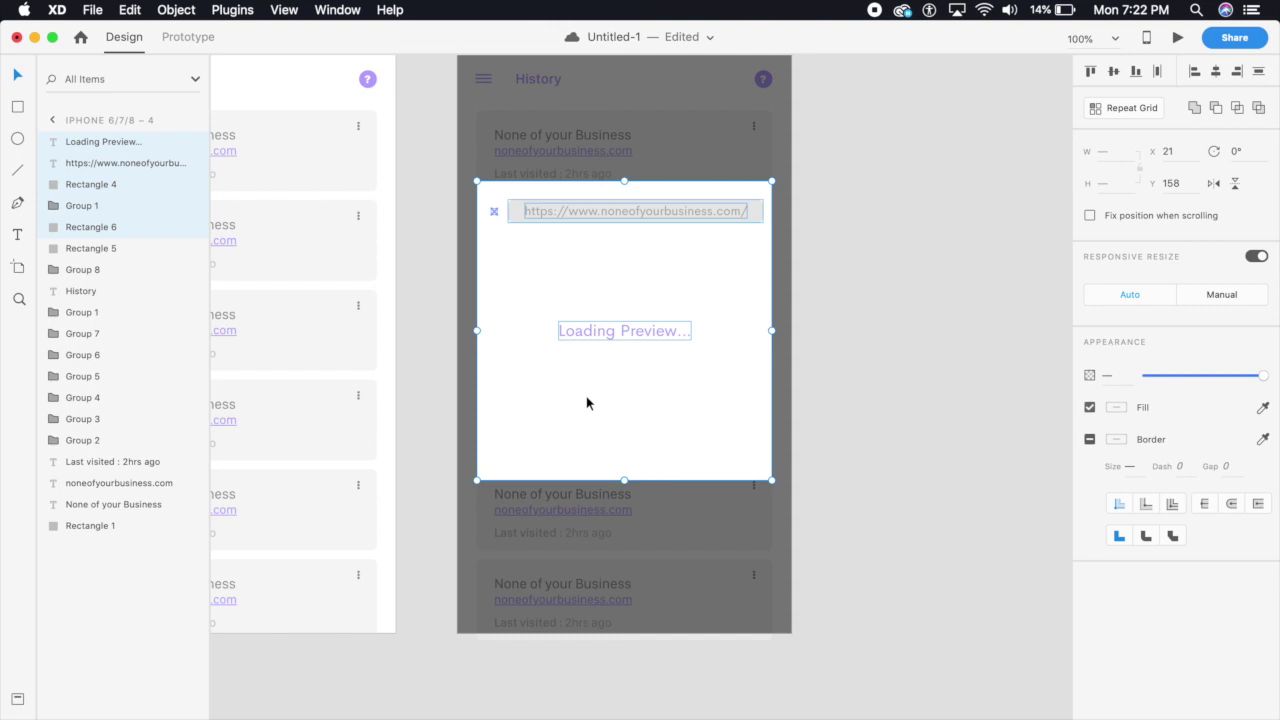
key(super+g)
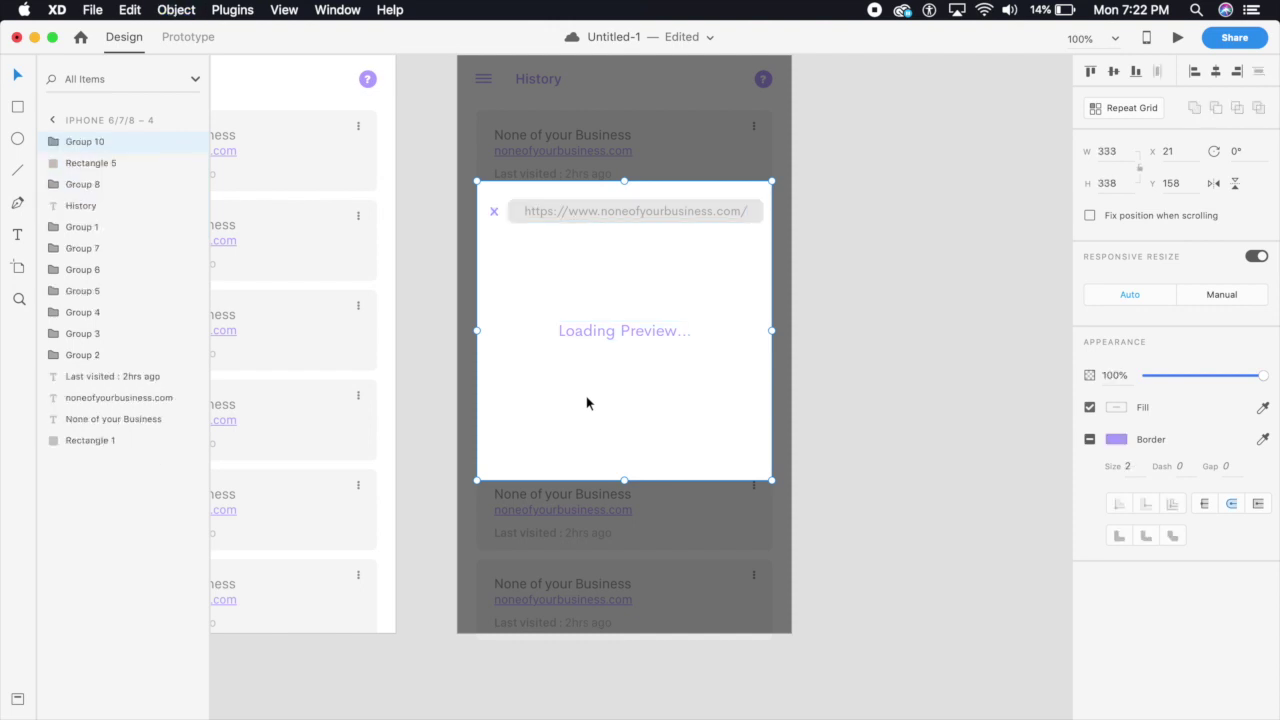
click(820, 366)
scroll(674, 409, left, 5)
scroll(674, 409, up, 1)
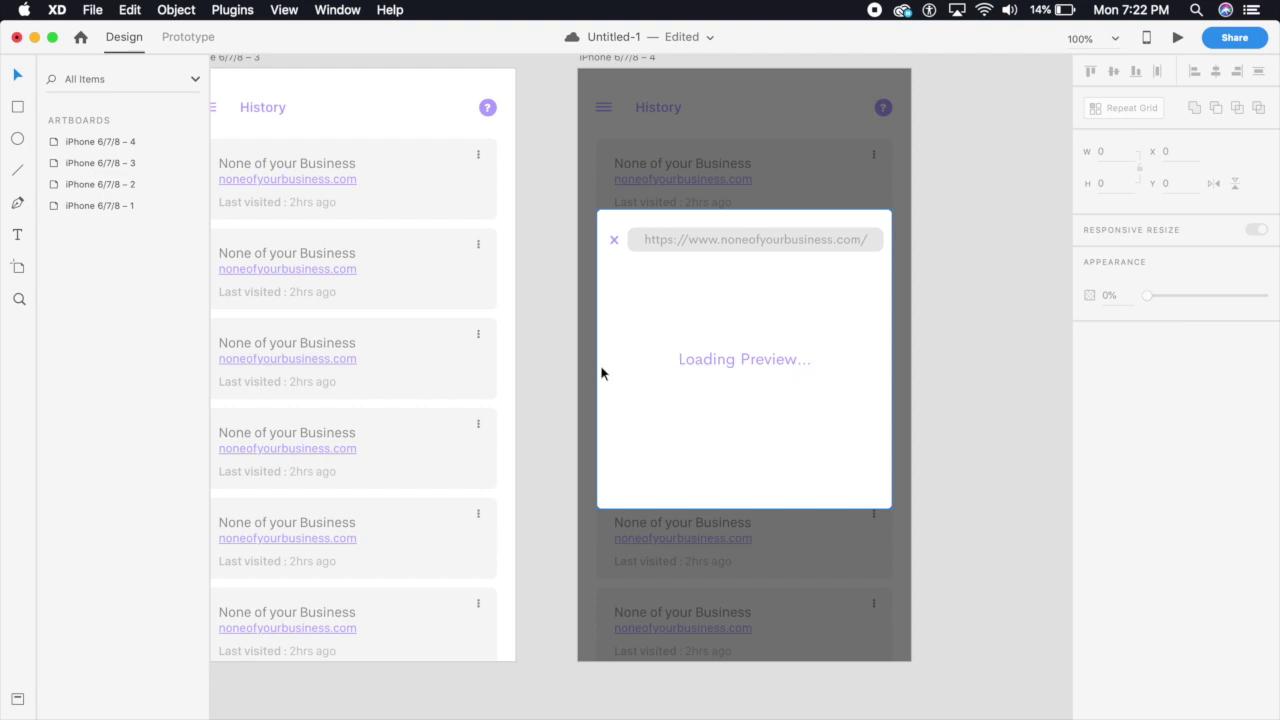
Step: Copy the pop-up group and dark overlay from the fourth artboard onto the third
drag(642, 408, 737, 412)
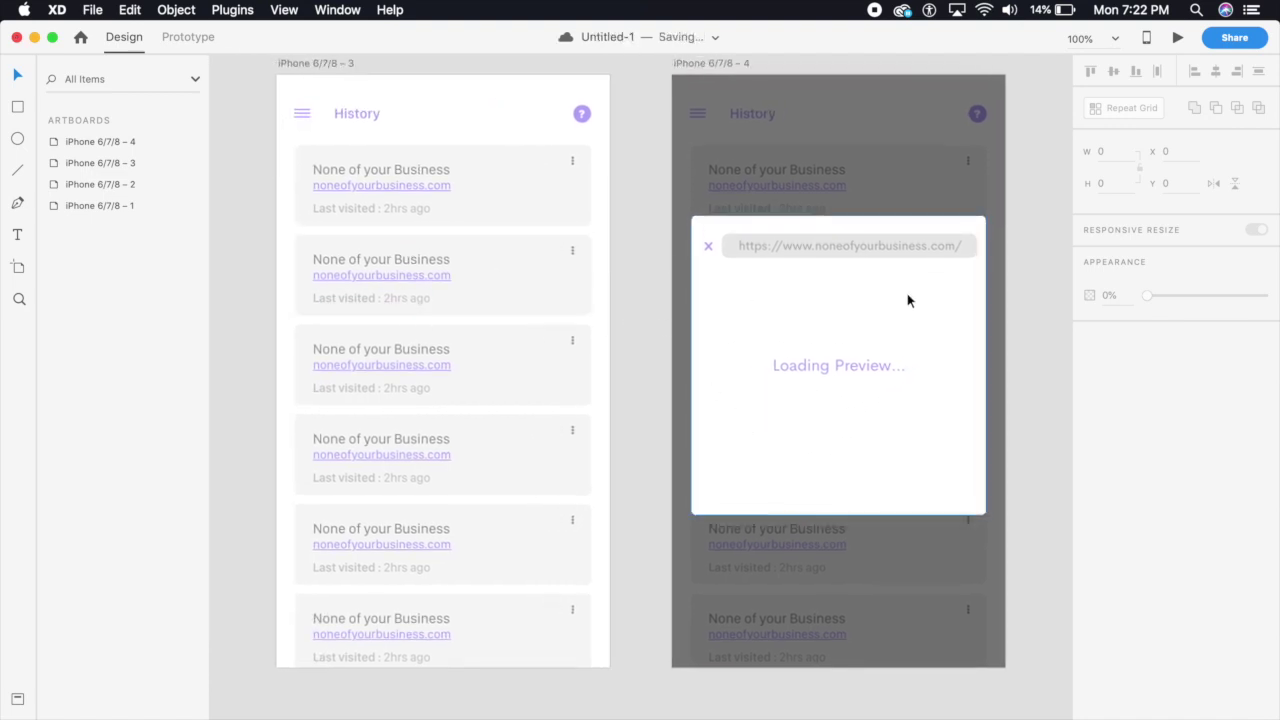
click(815, 328)
shift+click(752, 108)
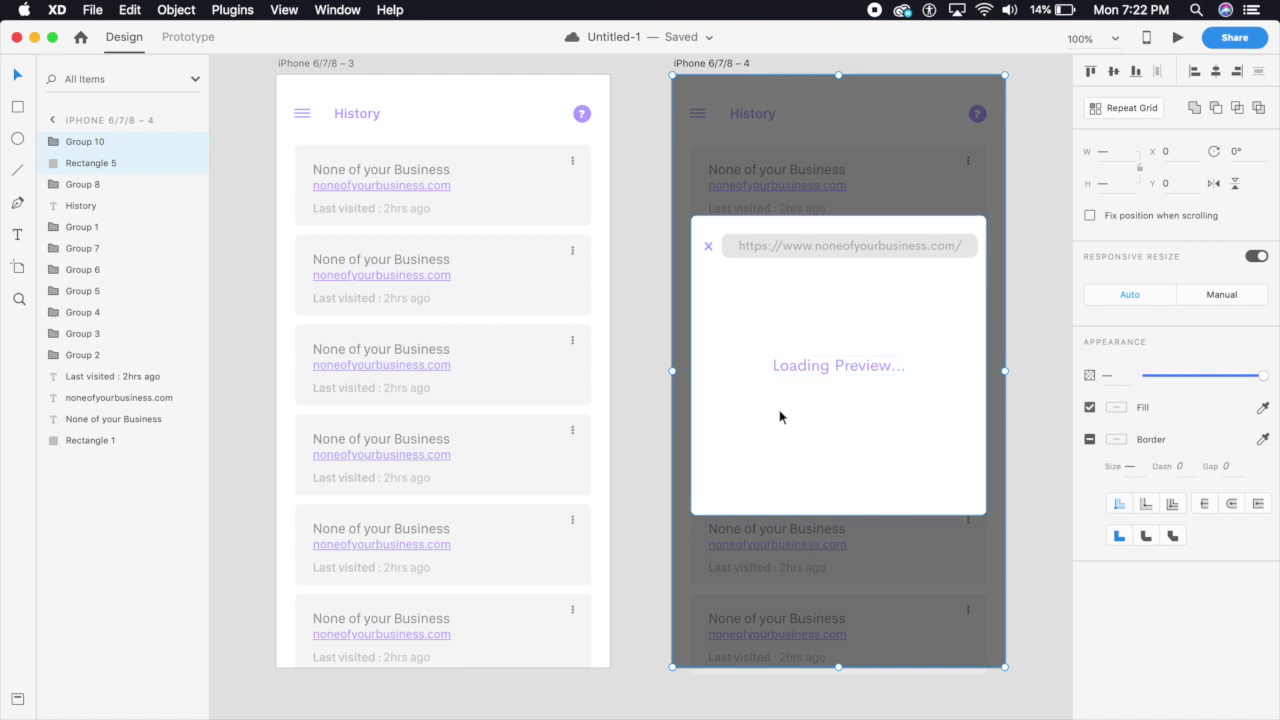
click(322, 382)
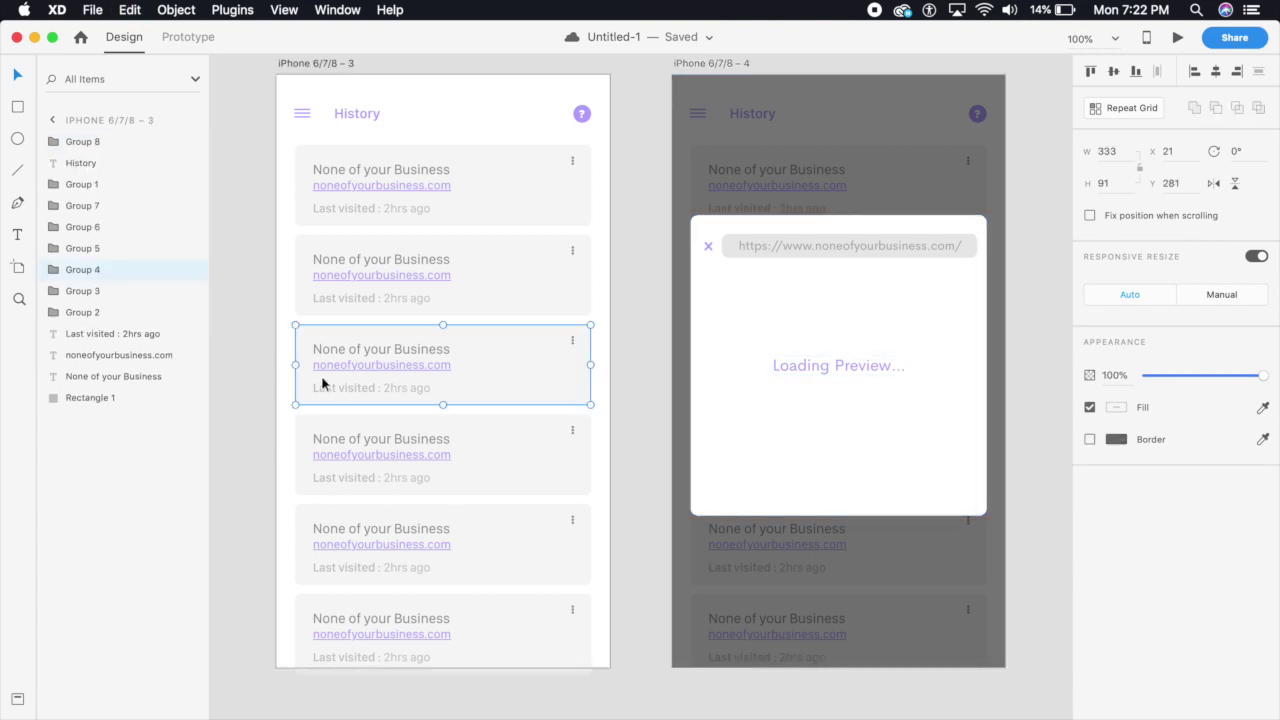
key(super+v)
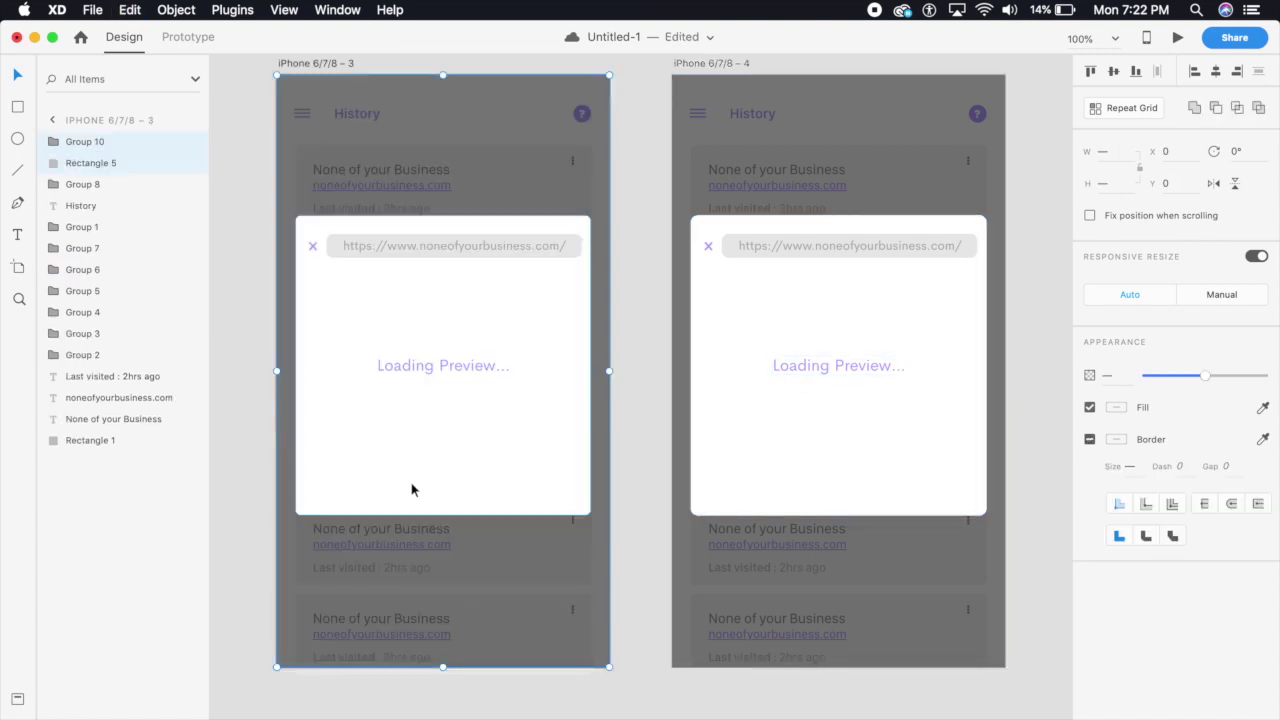
drag(411, 489, 581, 500)
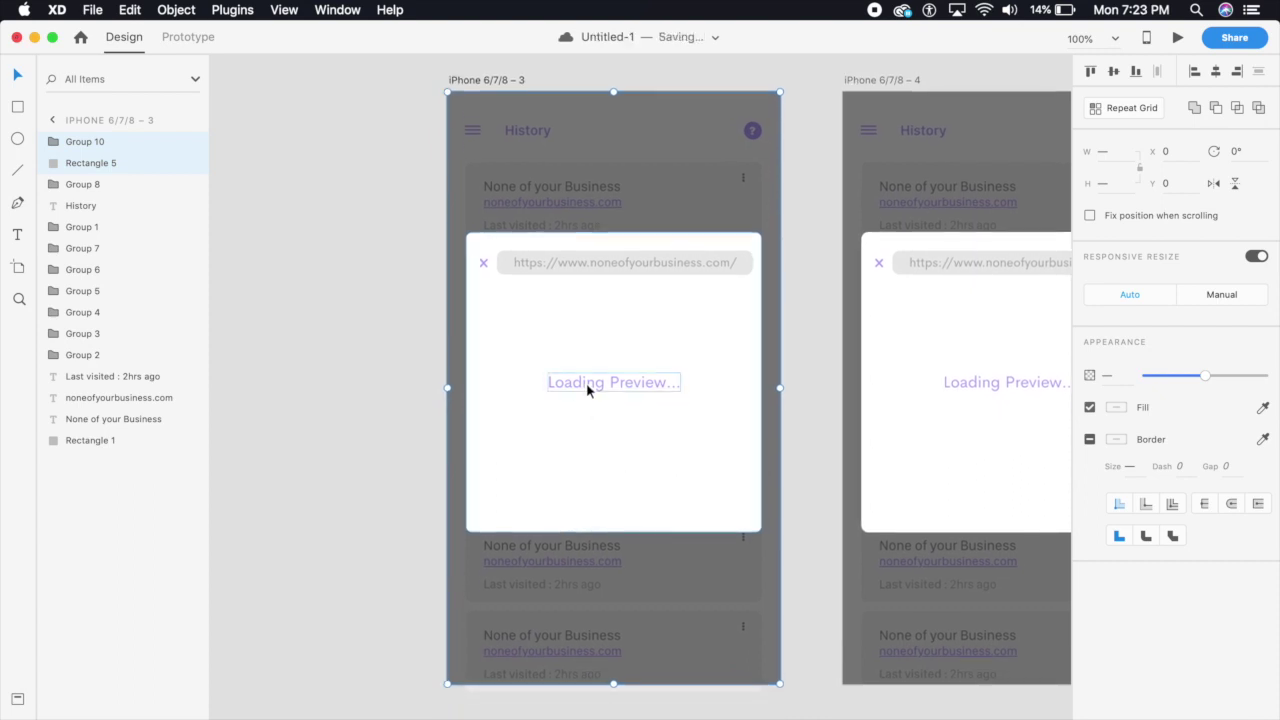
click(297, 366)
Step: Flip the third artboard's pop-up vertically, then flip its Loading Preview... text back upright
click(486, 378)
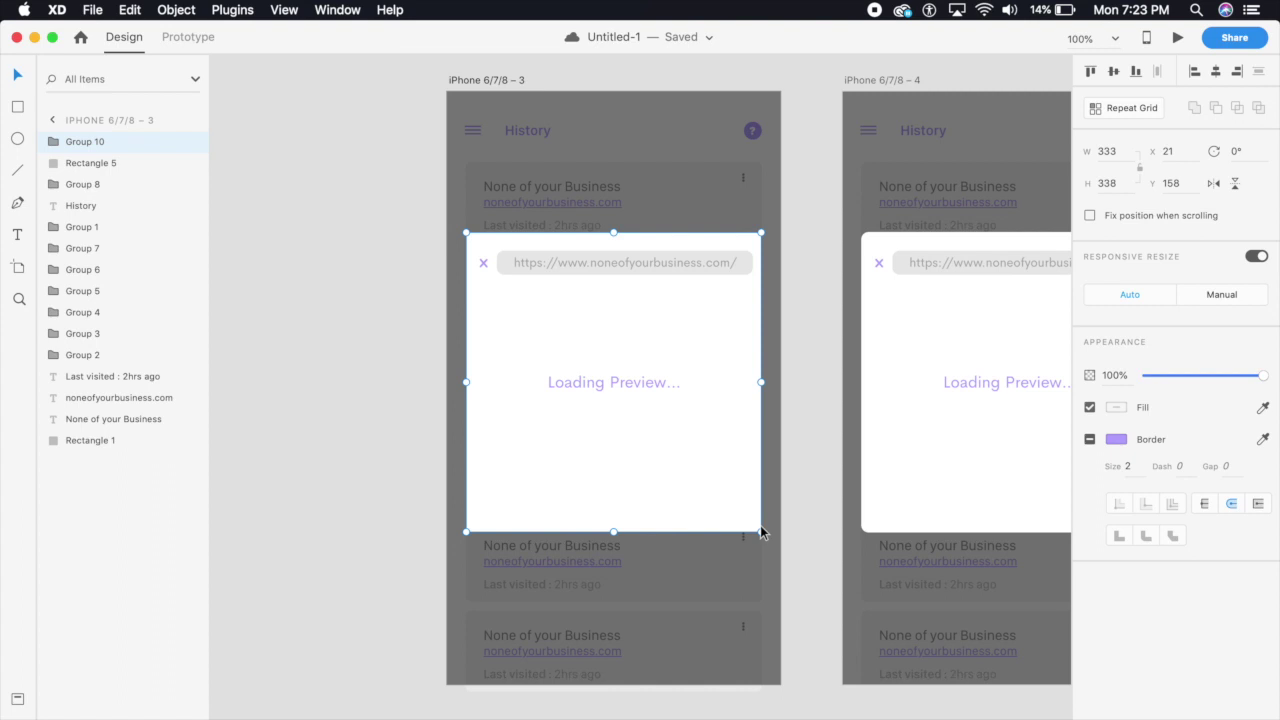
click(1236, 185)
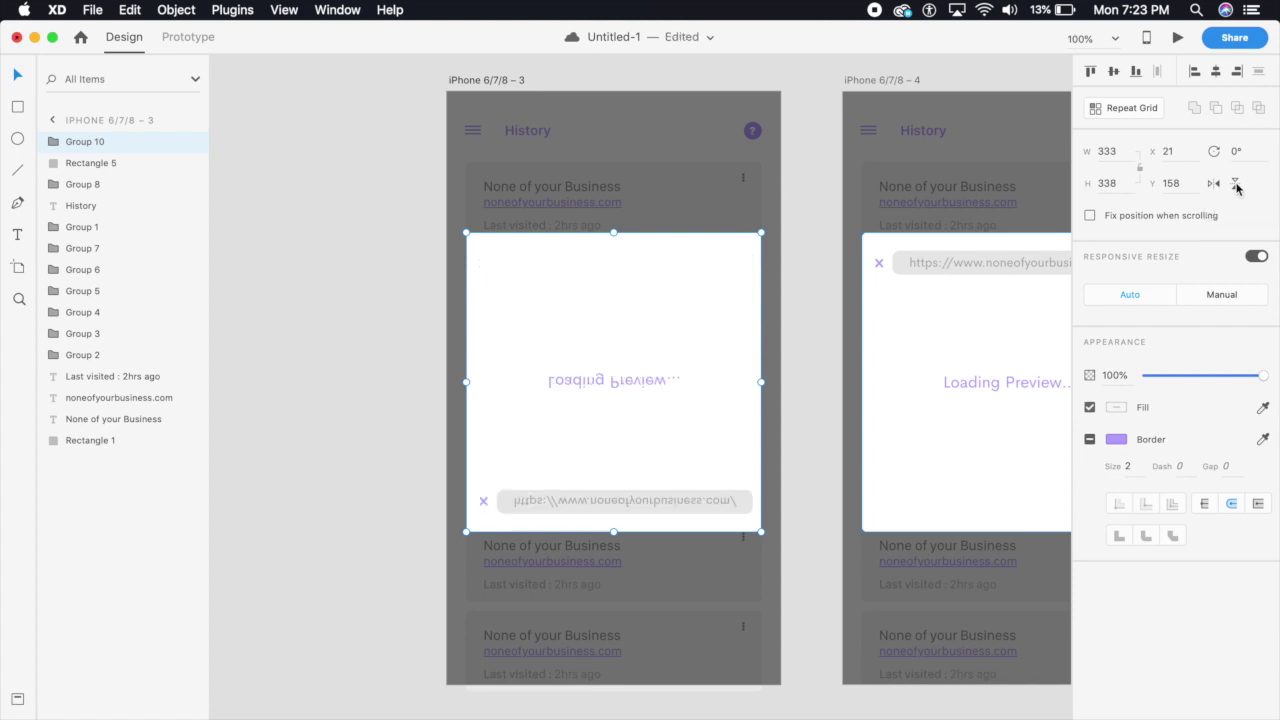
double_click(616, 388)
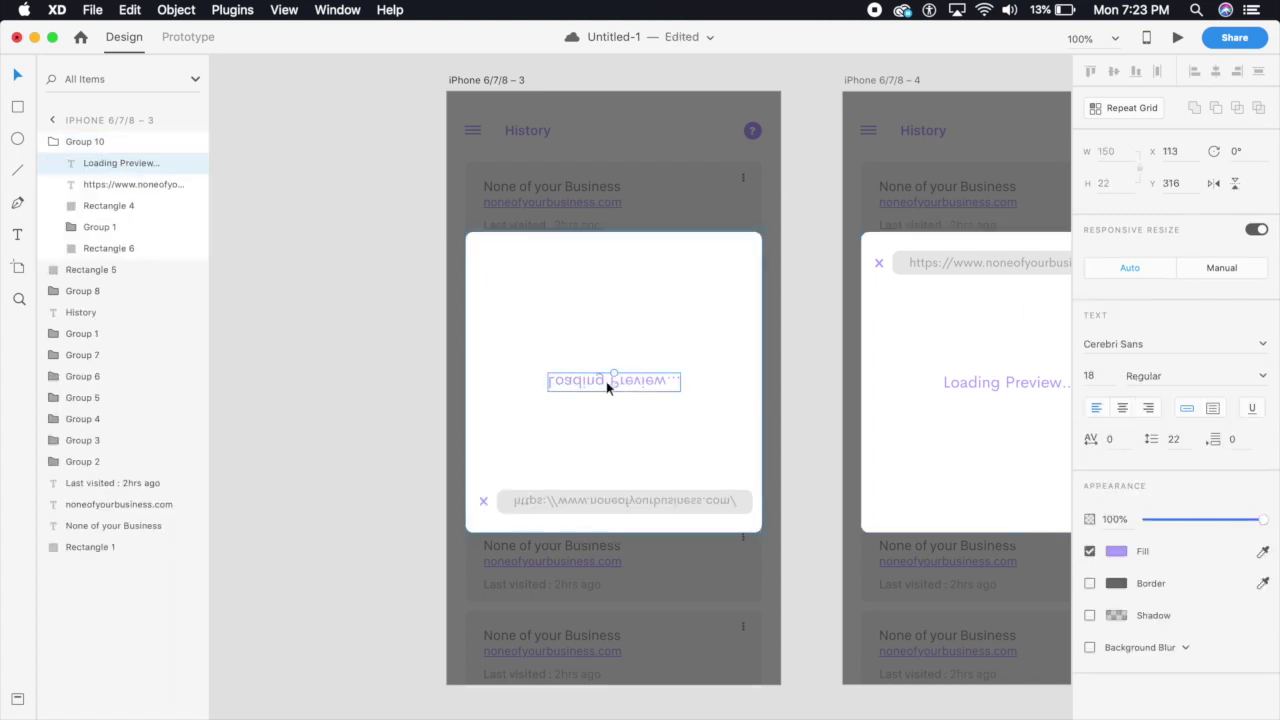
click(1236, 184)
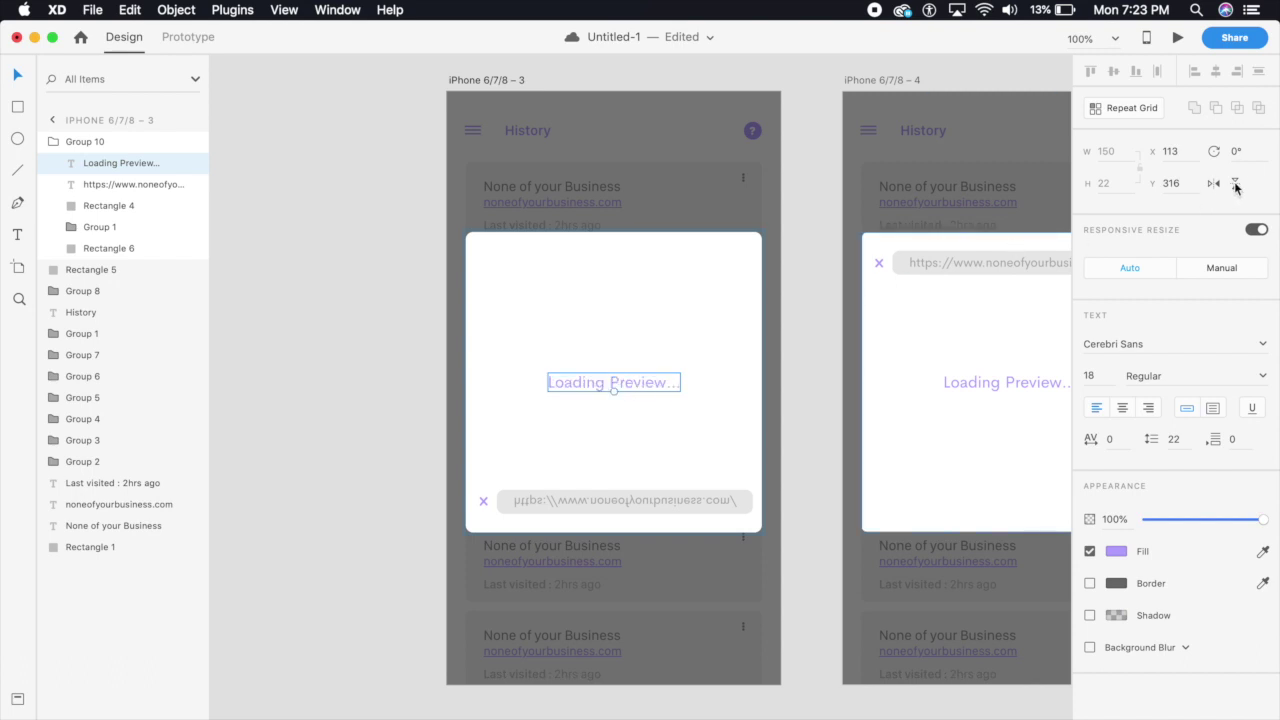
click(346, 437)
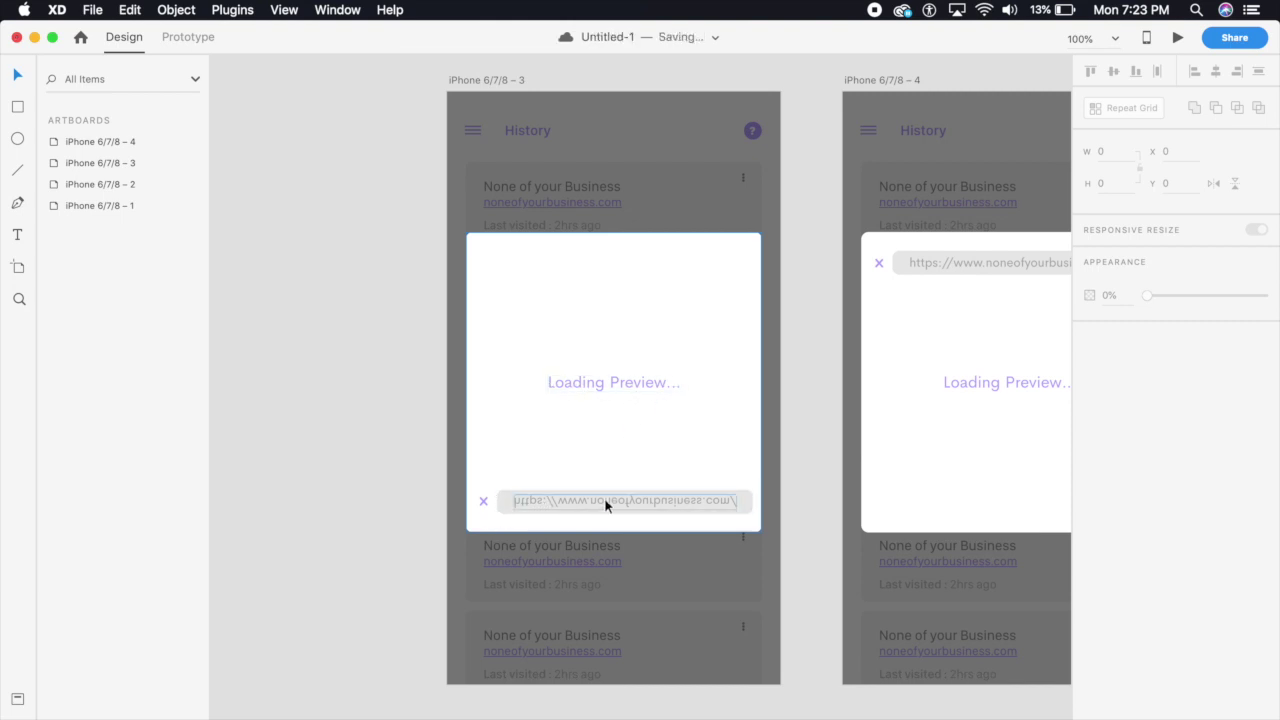
click(589, 450)
Step: Scale the third artboard's pop-up to about 665 × 675 so it overflows both sides
key(super+minus)
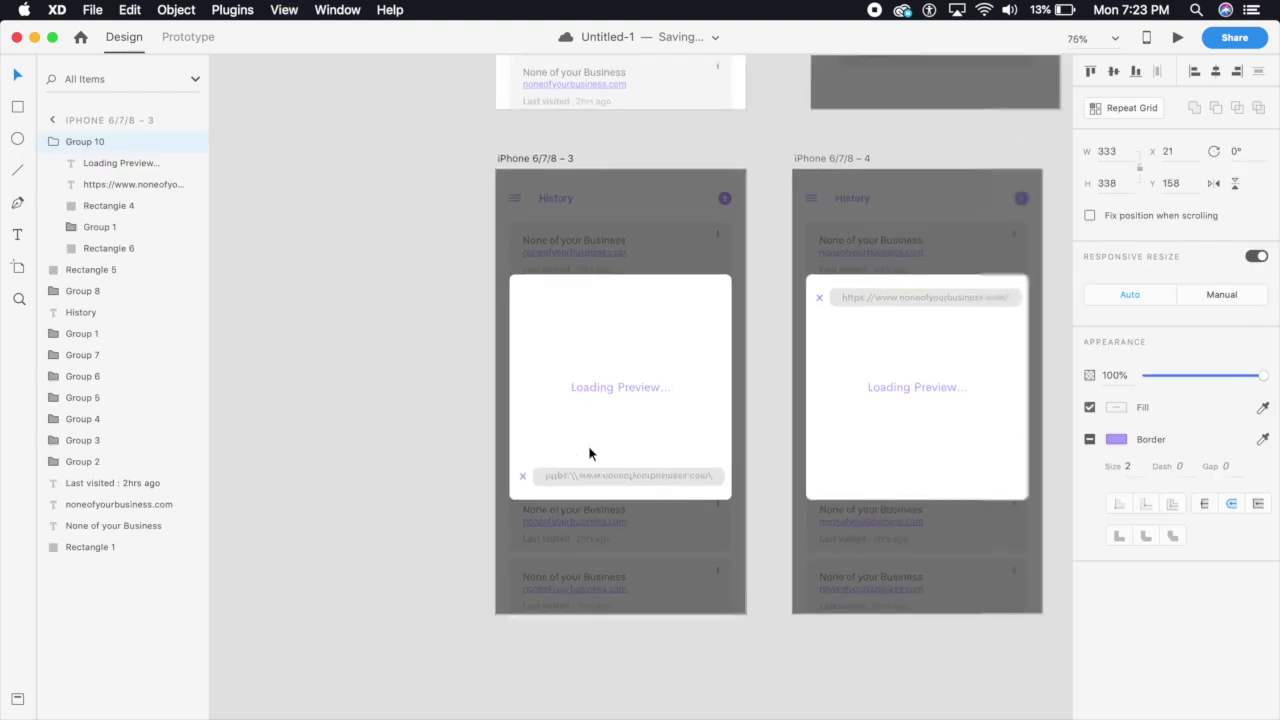
click(731, 502)
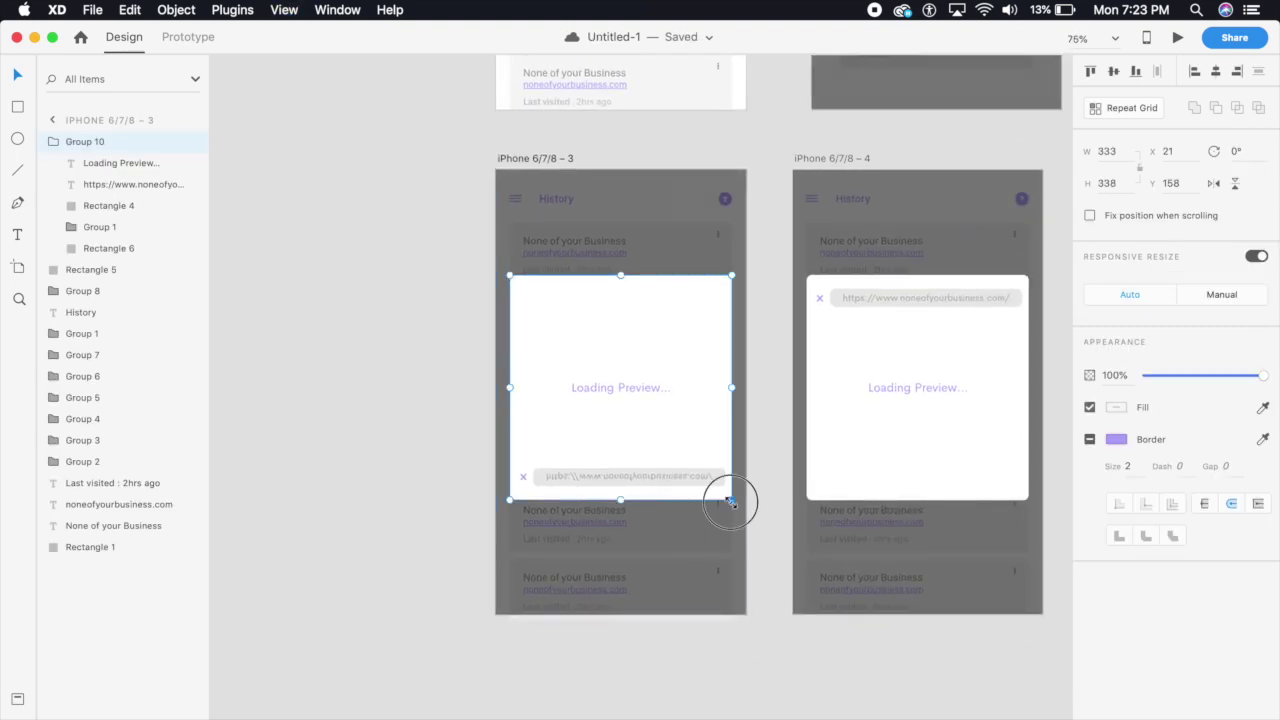
drag(731, 502, 887, 684)
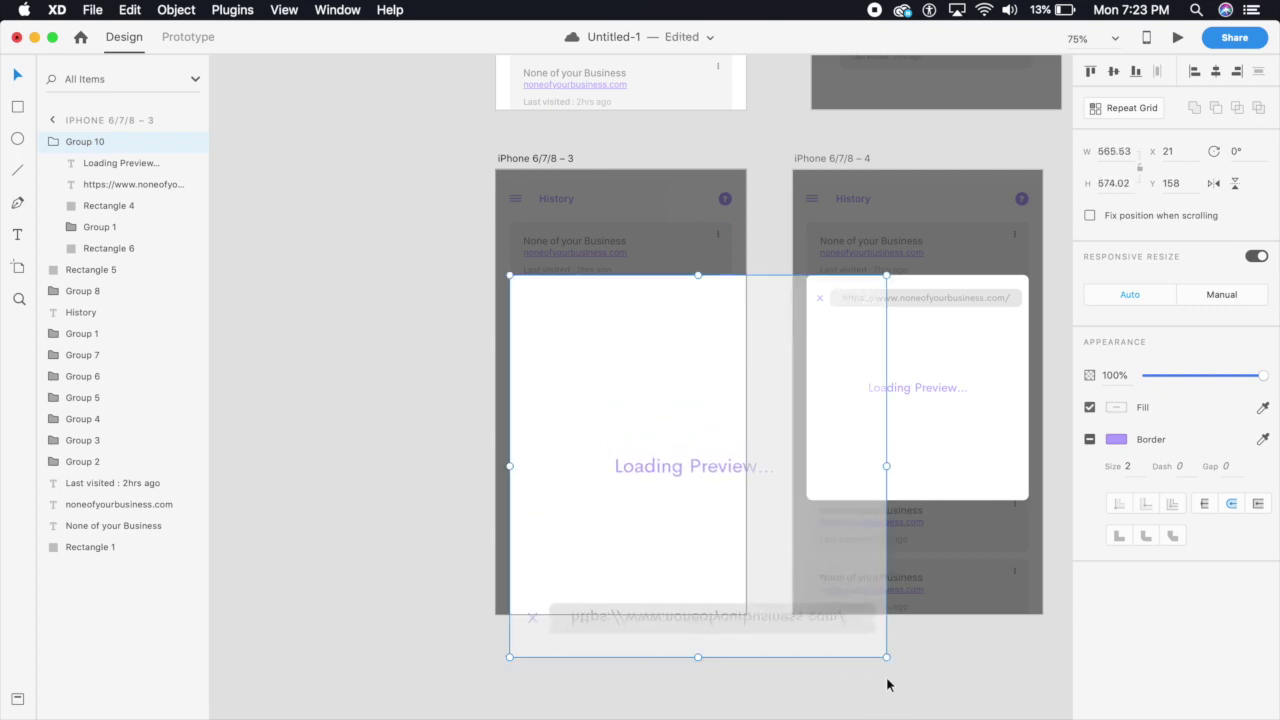
drag(736, 548, 663, 442)
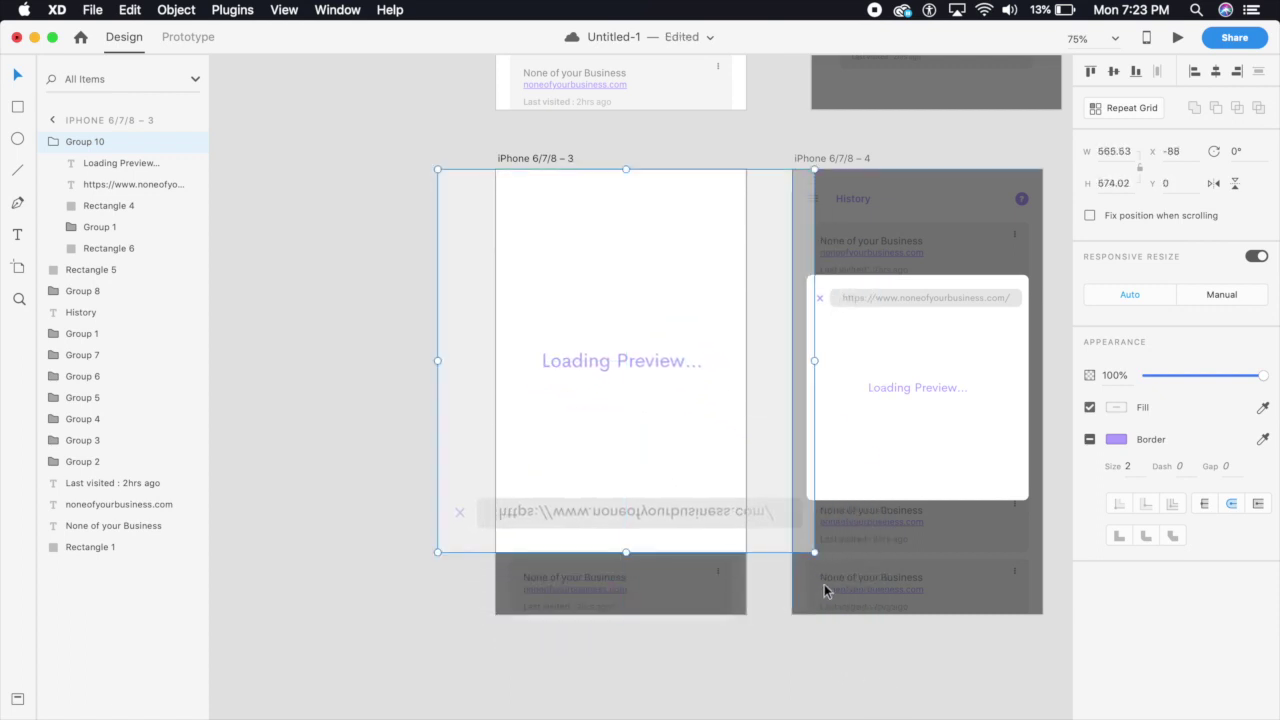
drag(815, 555, 880, 618)
drag(732, 543, 694, 540)
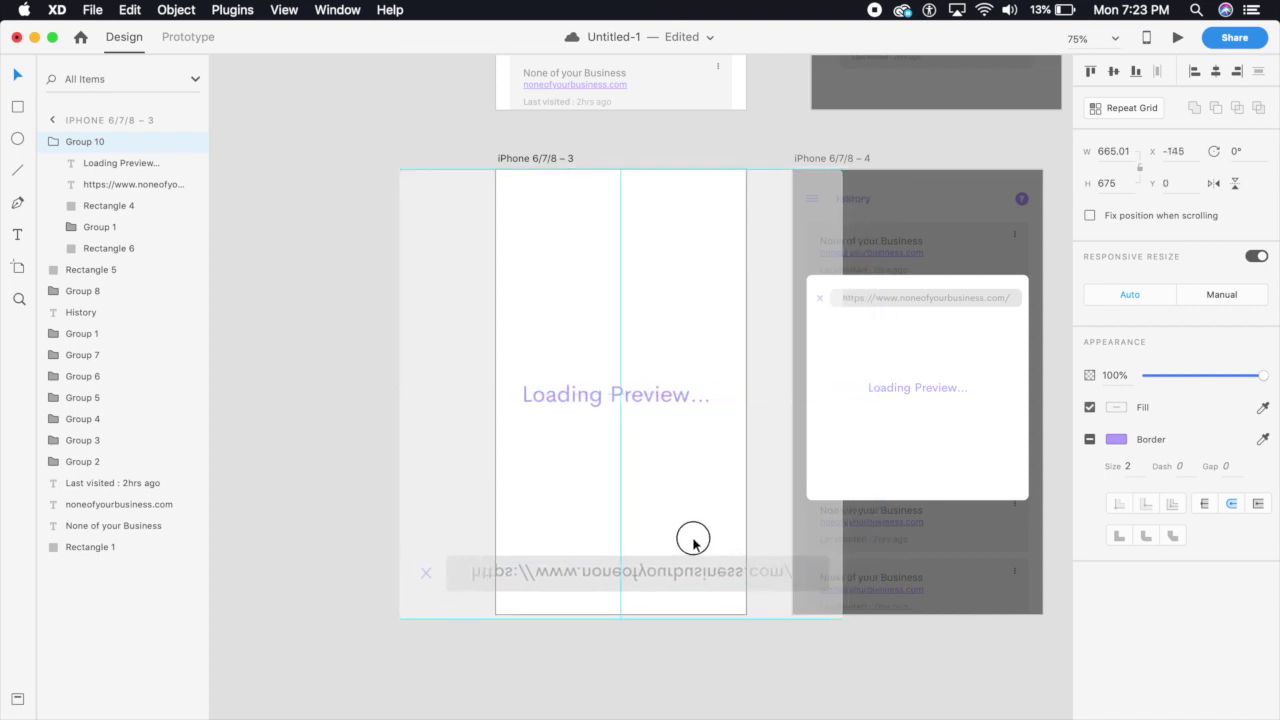
drag(694, 543, 692, 541)
click(684, 641)
click(660, 457)
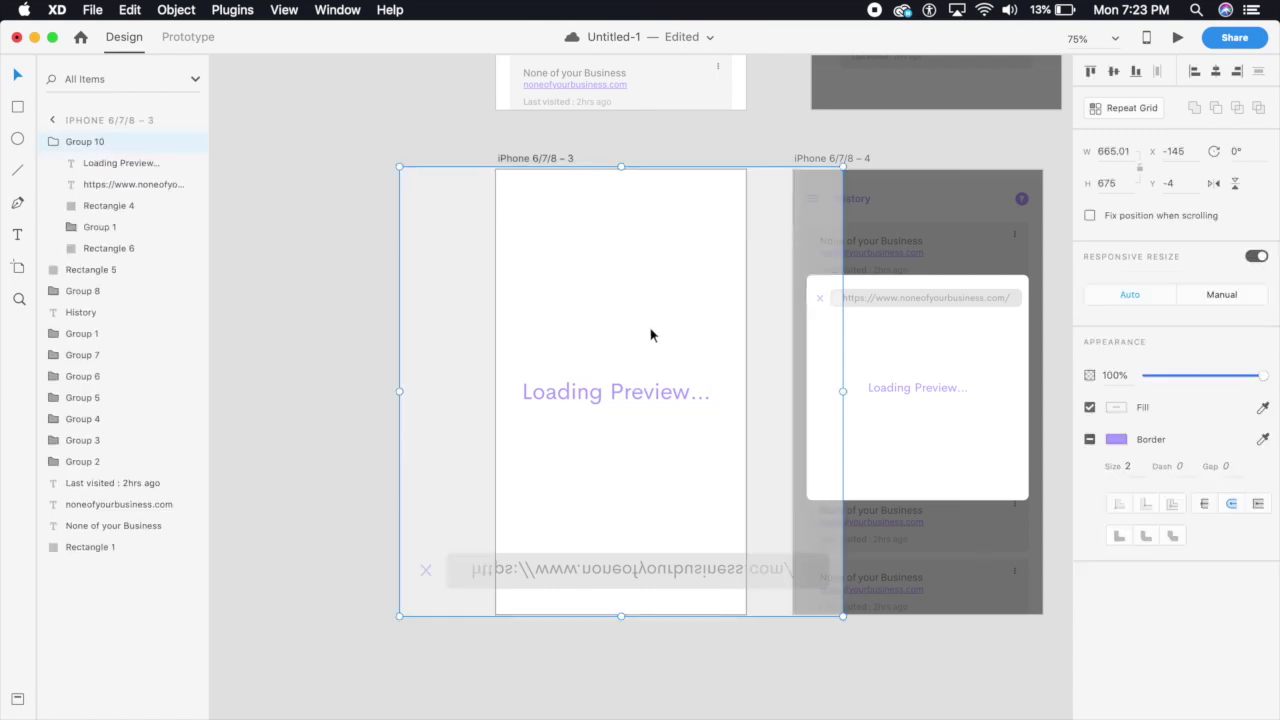
Step: Save, then hide the enlarged pop-up group and the dark overlay with Cmd+comma
key(super+s)
key(super+comma)
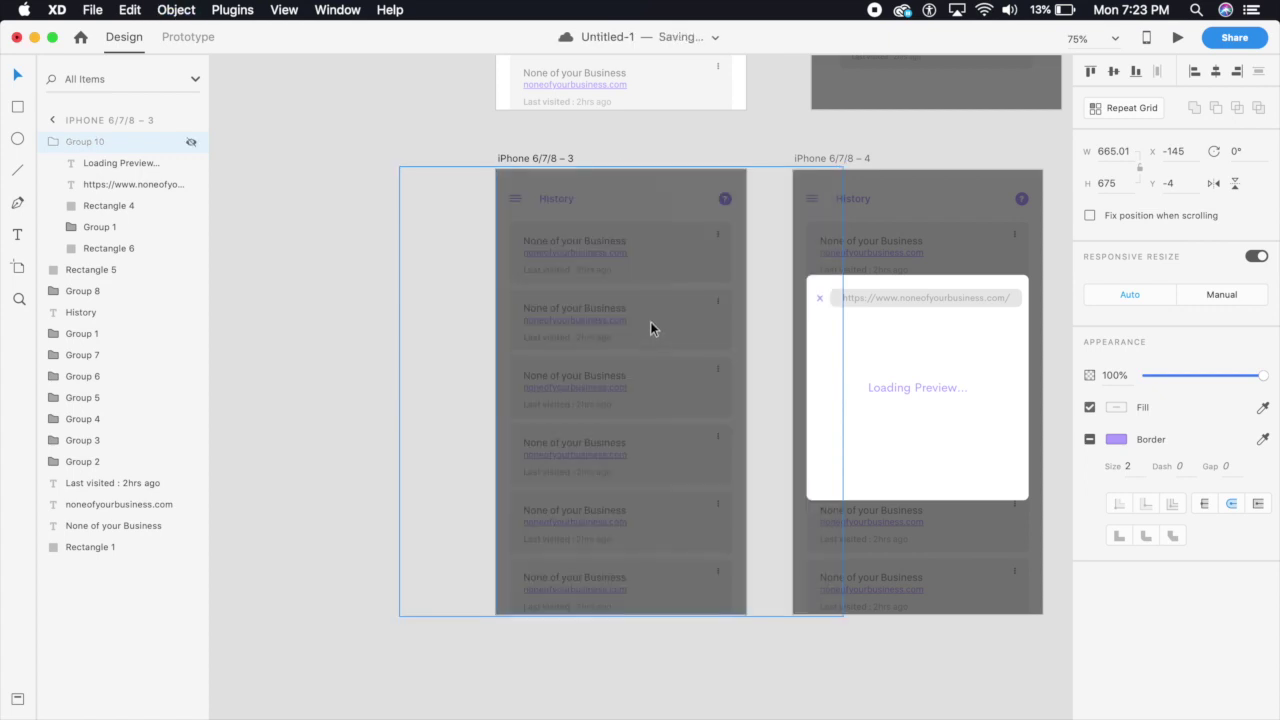
click(353, 318)
click(710, 272)
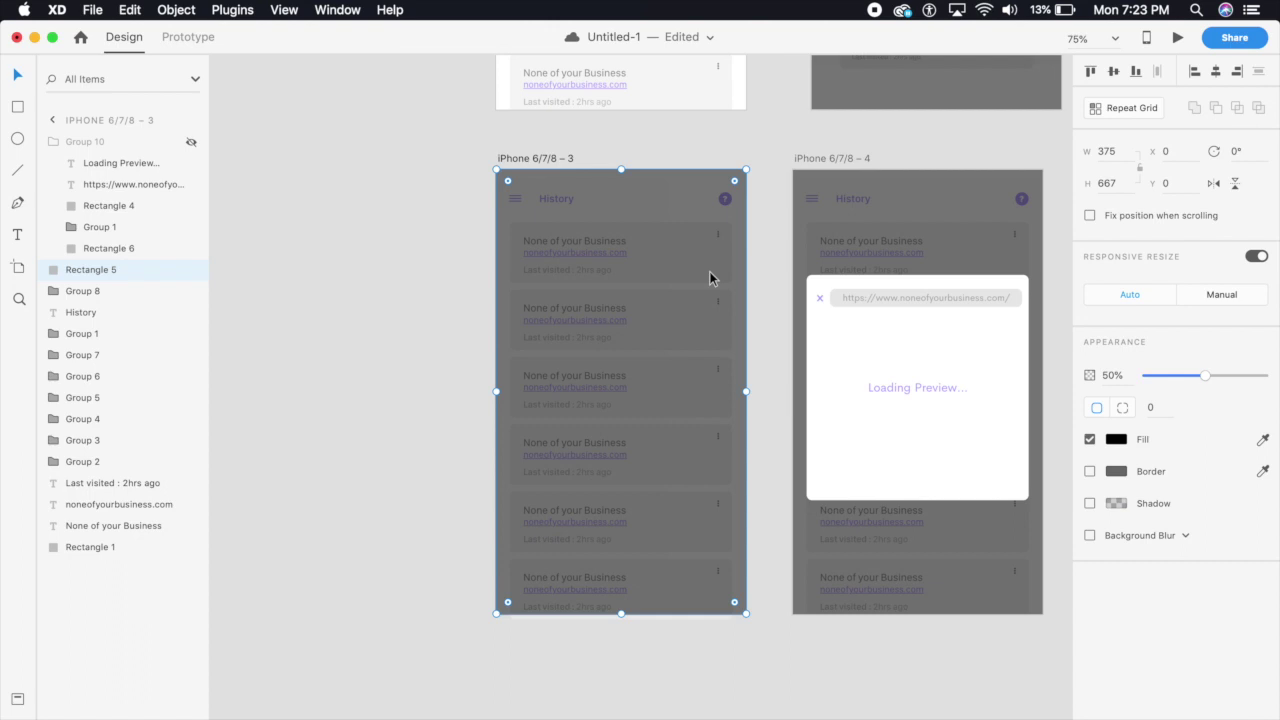
key(super+comma)
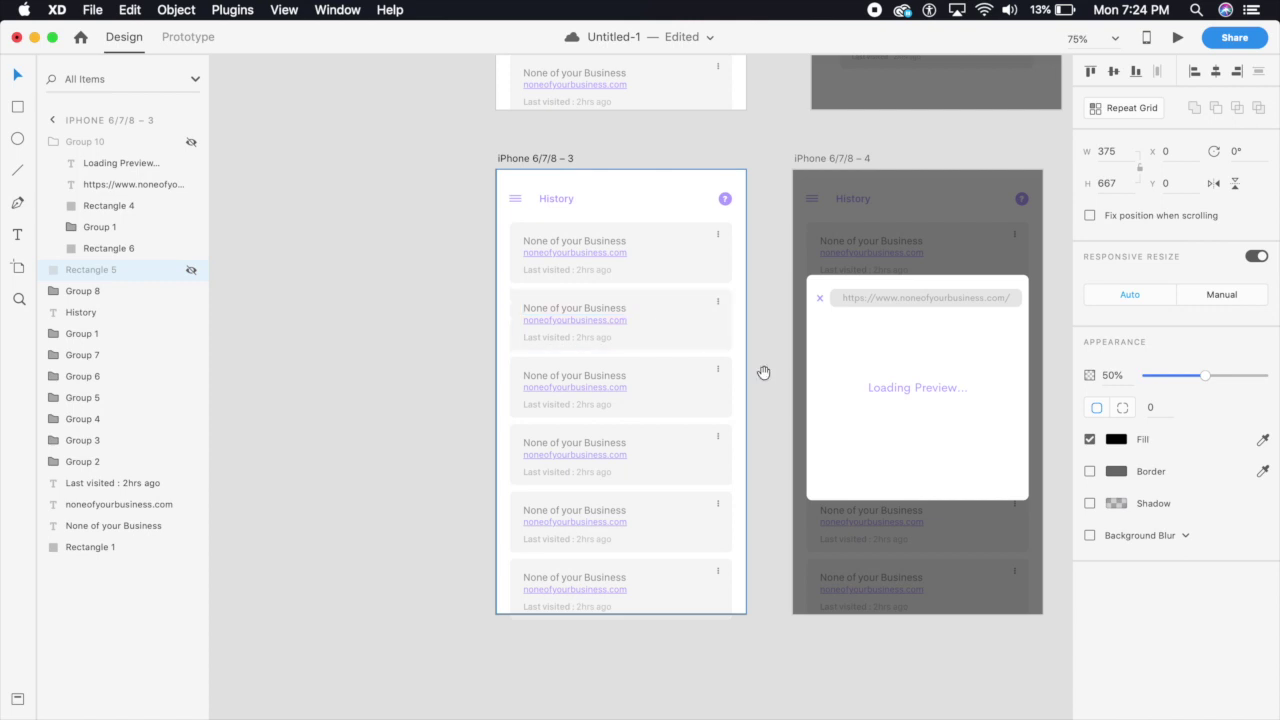
drag(763, 371, 514, 374)
Step: Select all the History card layers on the fourth artboard and scale them down
click(669, 238)
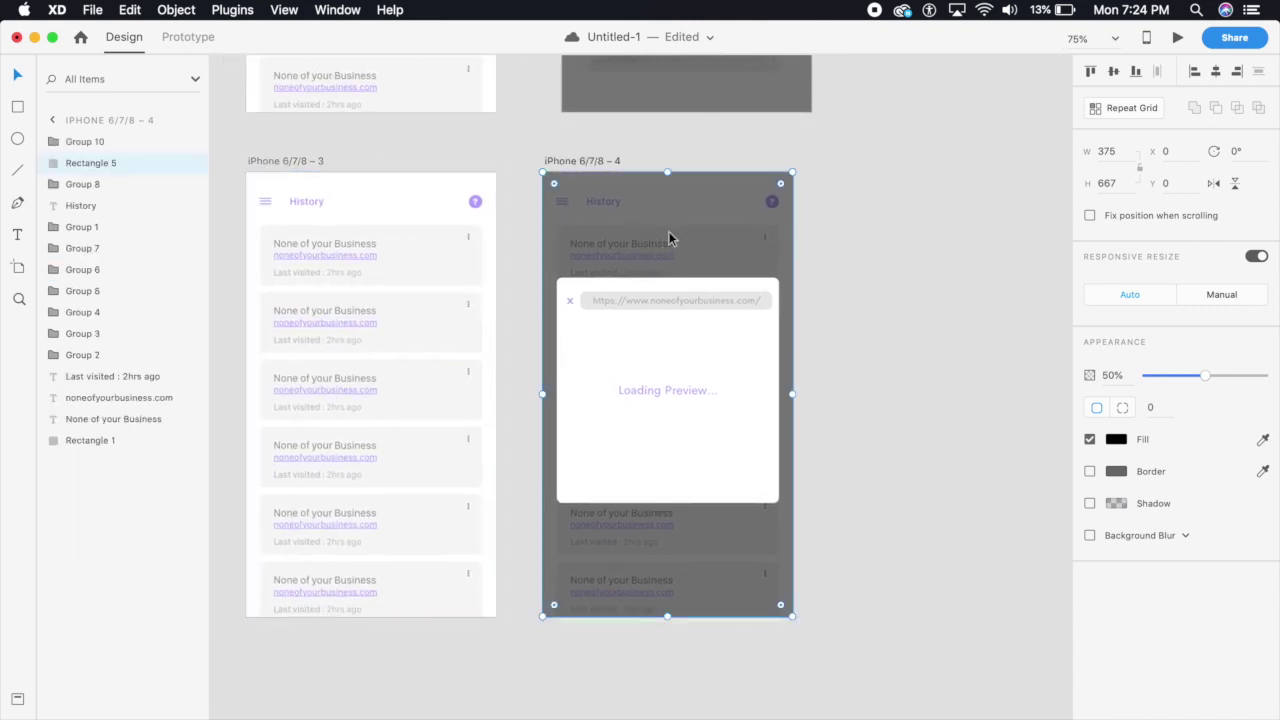
click(600, 163)
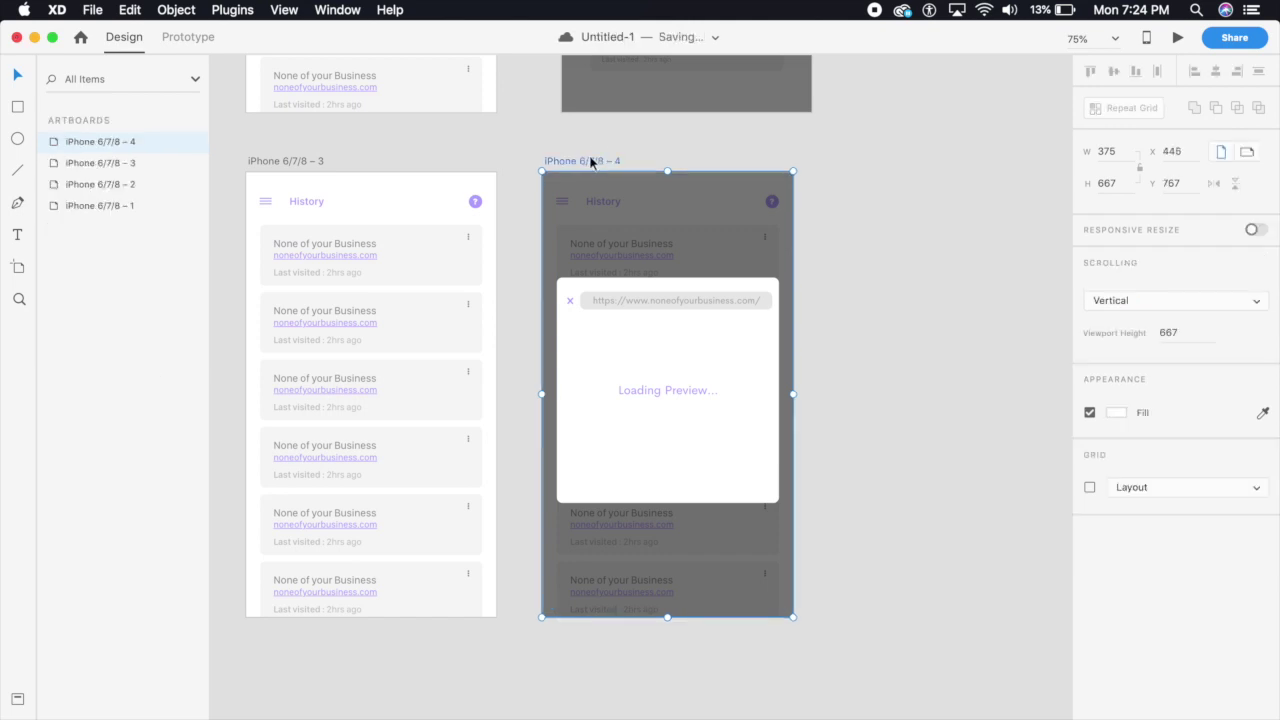
click(192, 144)
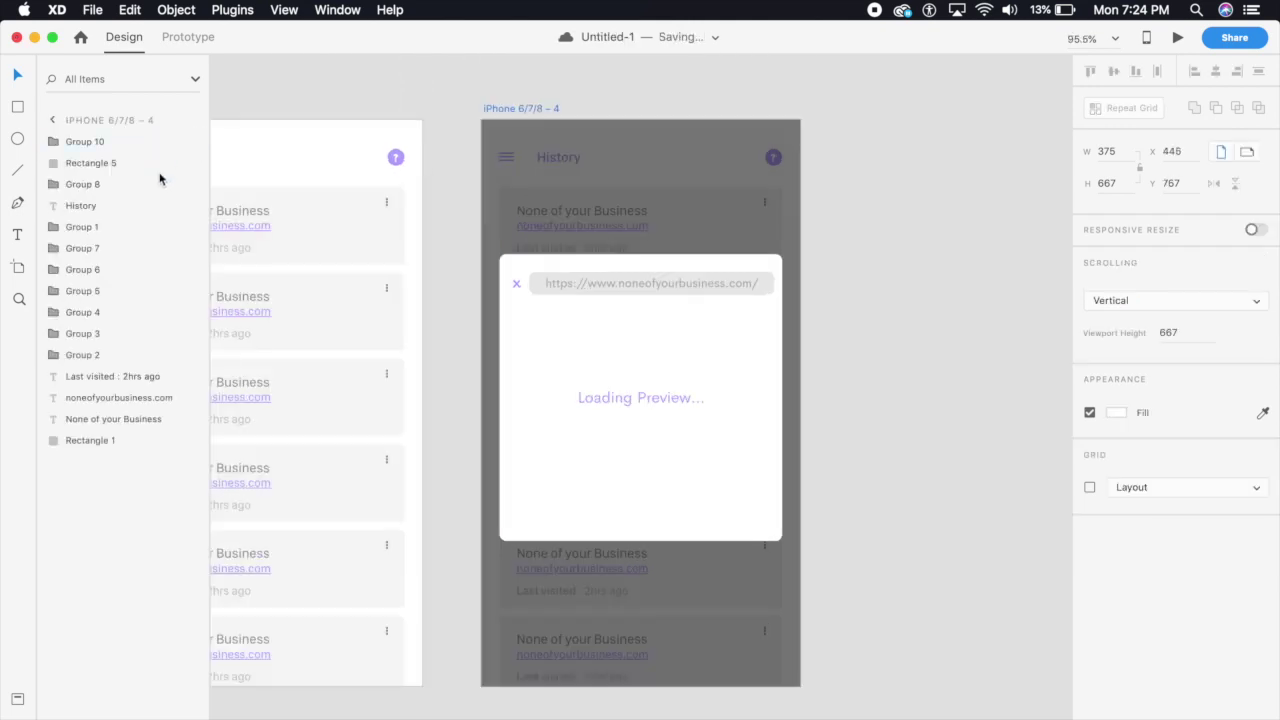
click(106, 236)
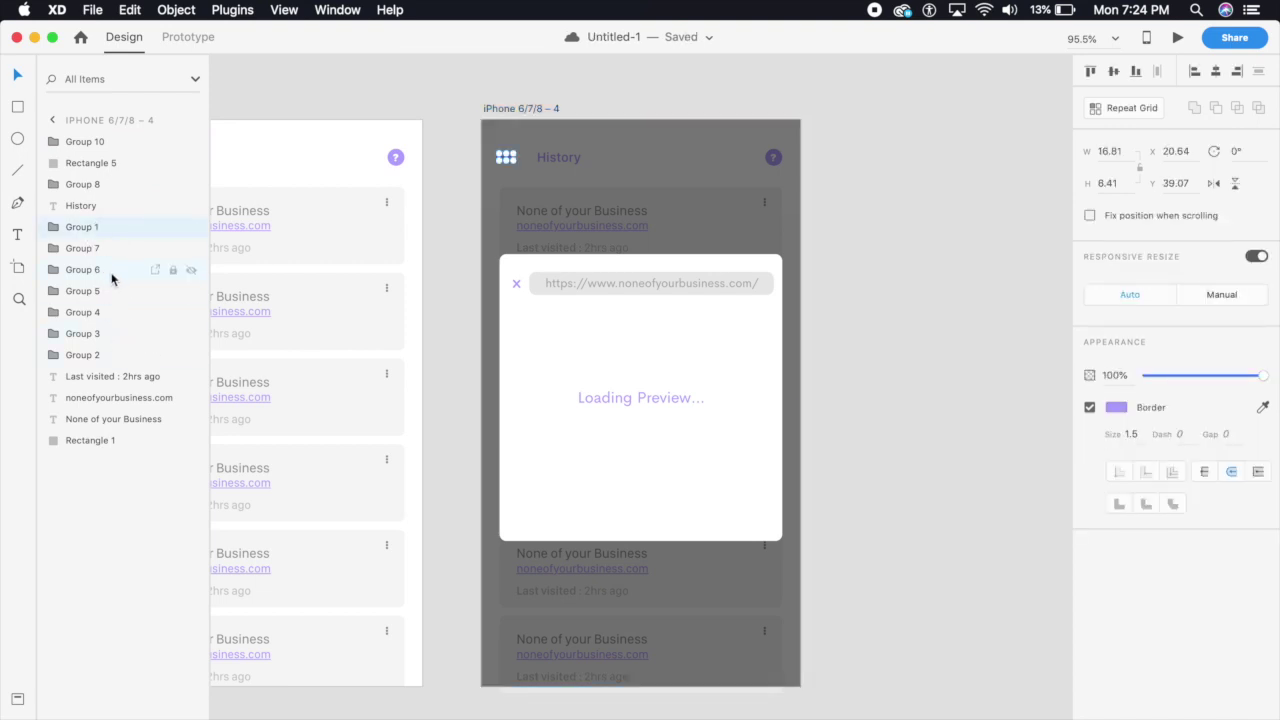
click(102, 248)
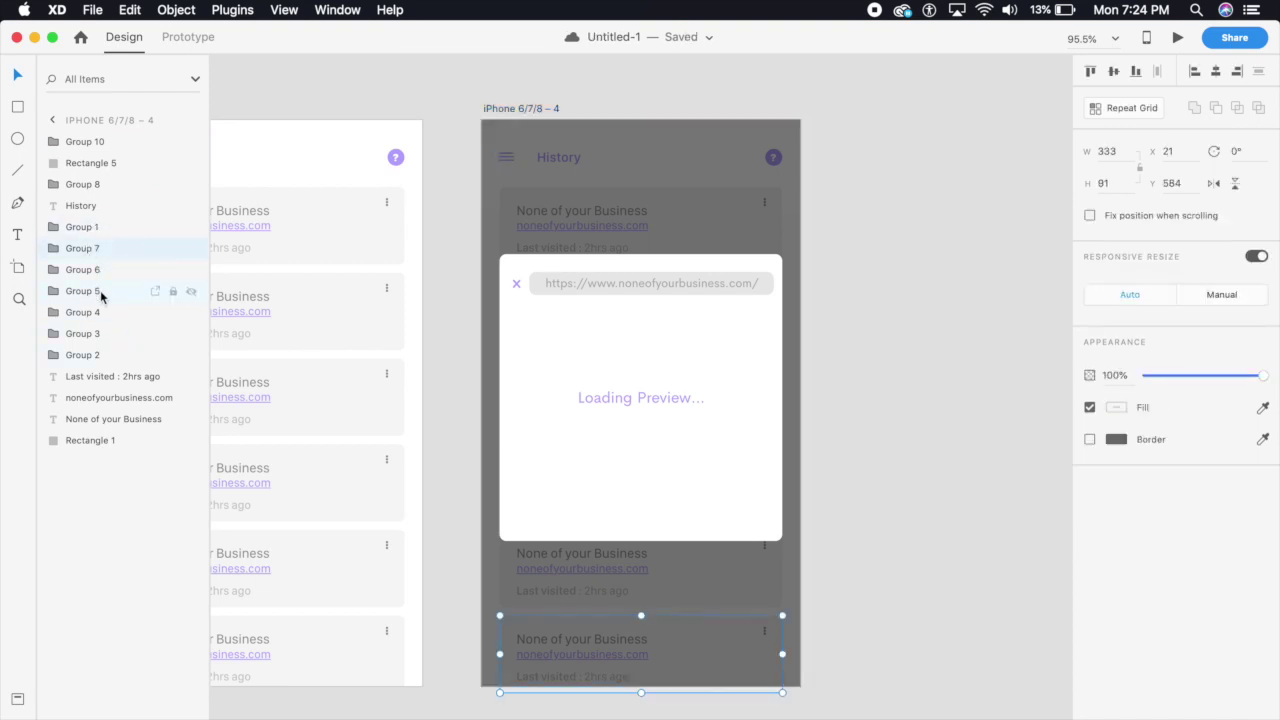
shift+click(98, 356)
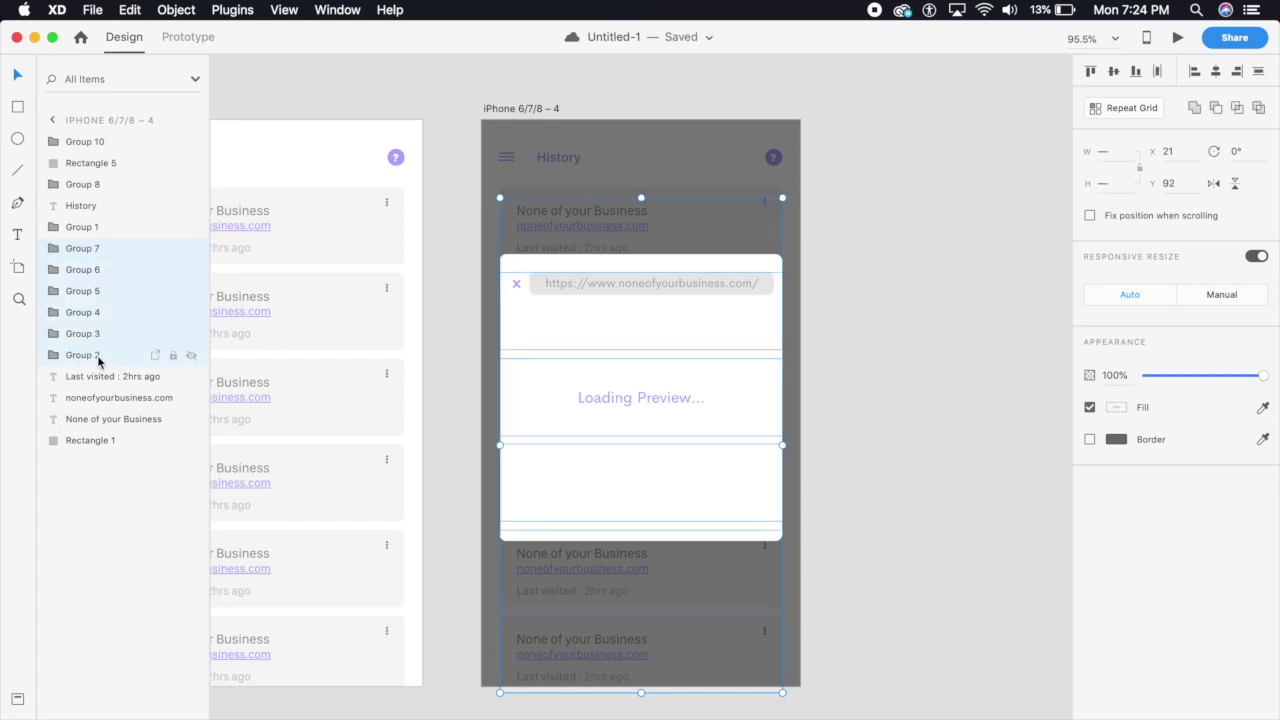
drag(782, 691, 737, 616)
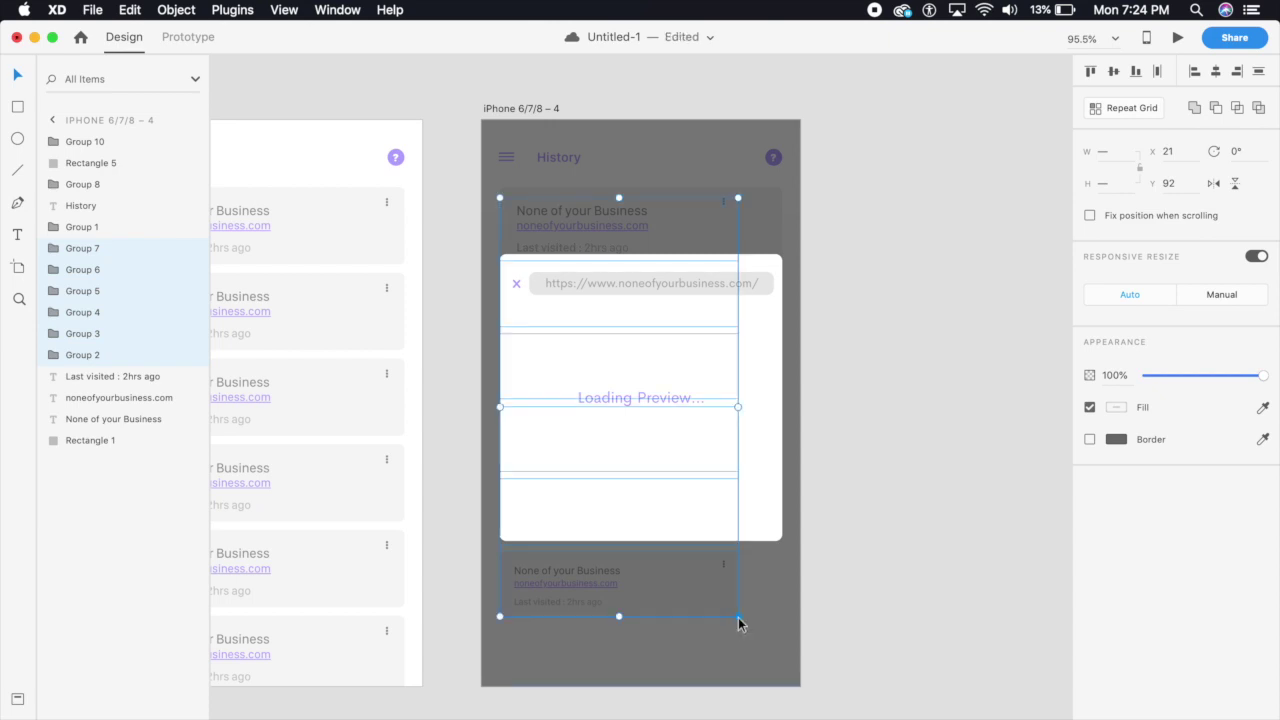
key(super+z)
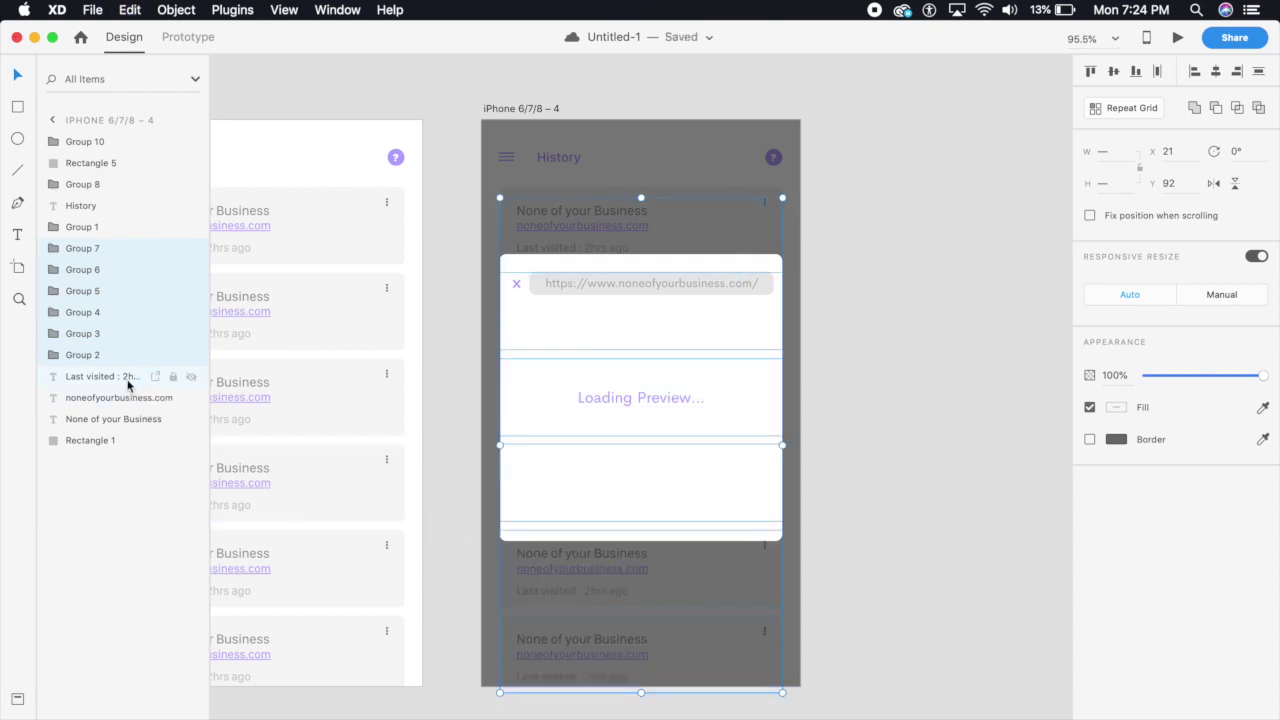
shift+click(117, 440)
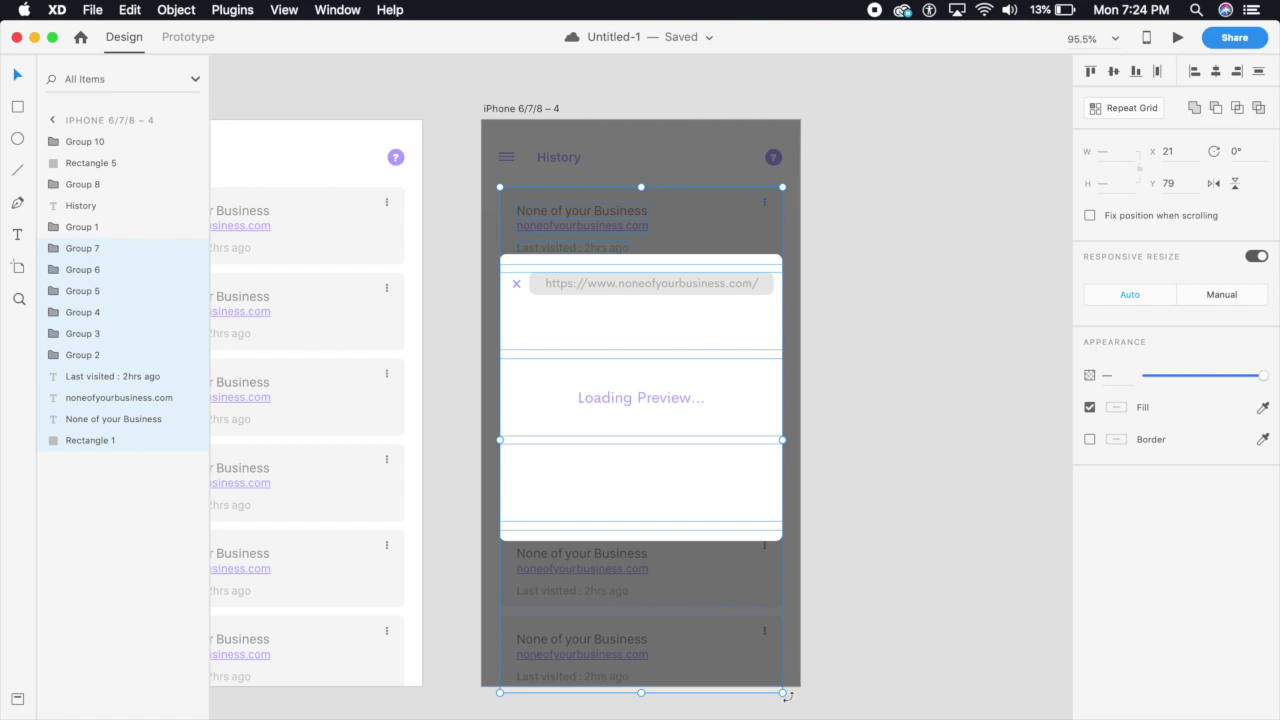
drag(783, 692, 683, 608)
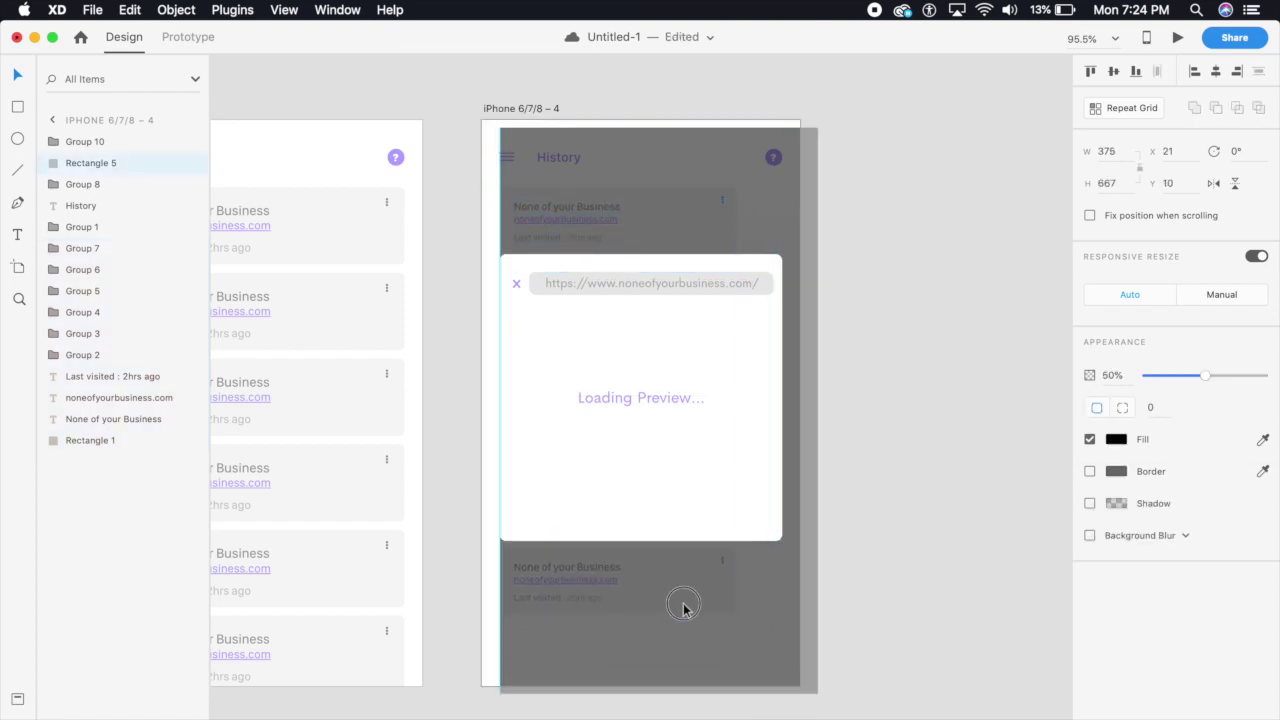
key(super+z)
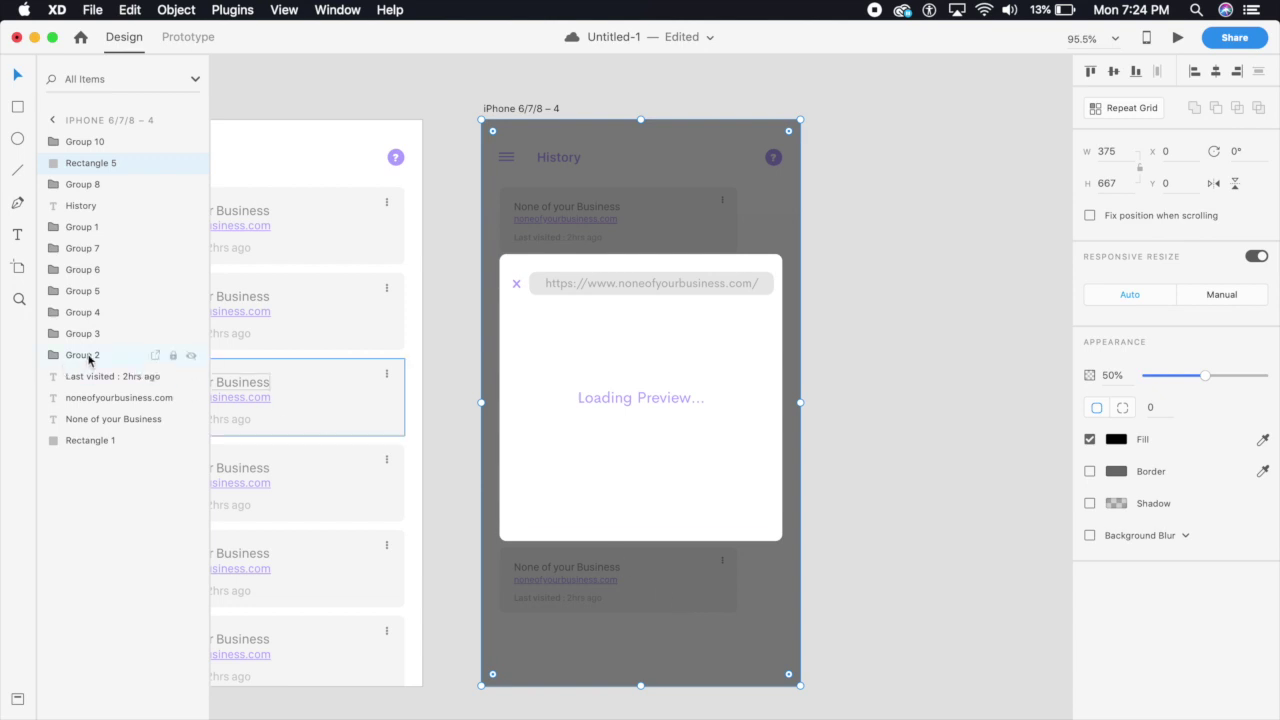
Step: Nudge the shrunken cards with the arrow keys to centre them slightly lower
click(100, 247)
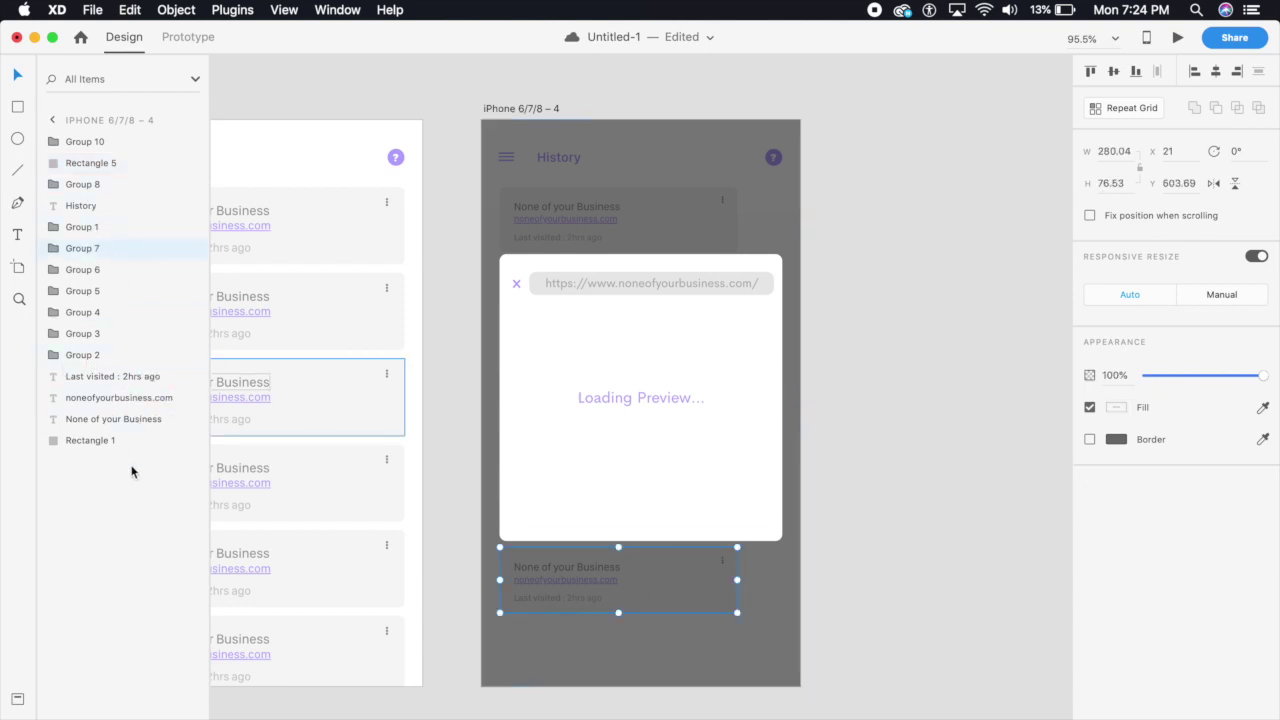
shift+click(98, 440)
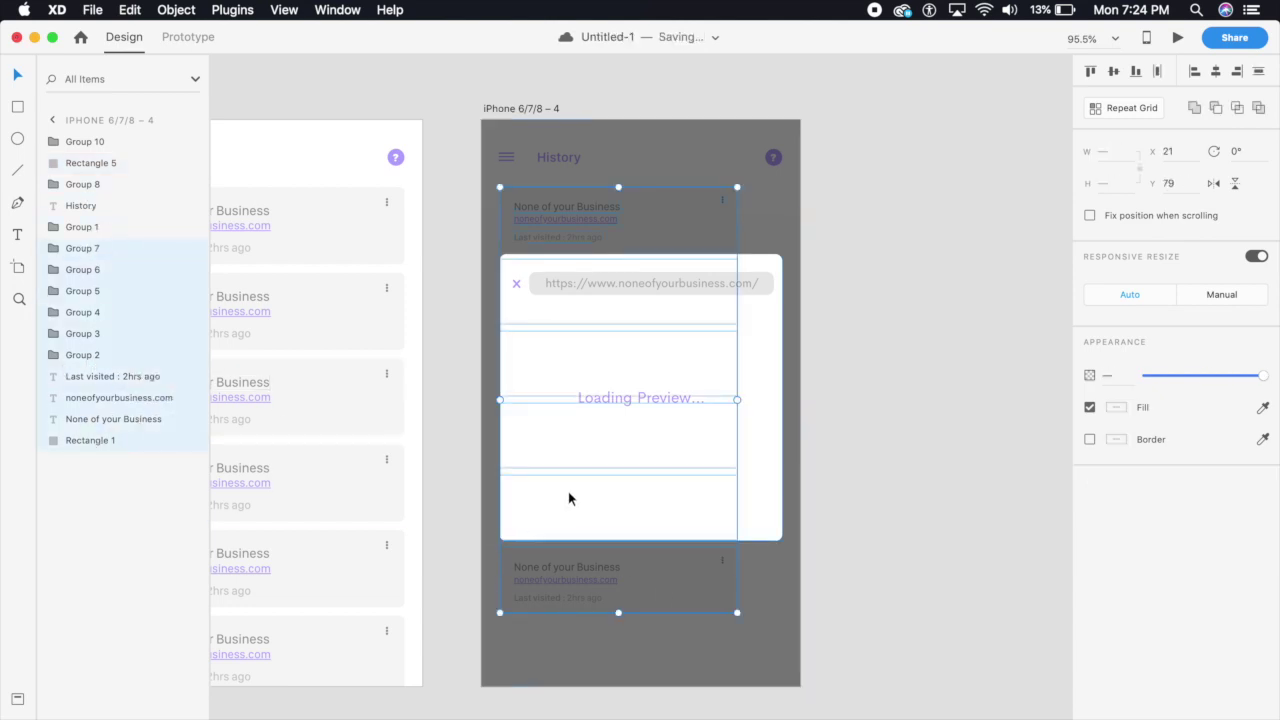
key(shift+Right)
key(shift+Right)
key(shift+Right)
key(Left)
key(Left)
key(Left)
key(Left)
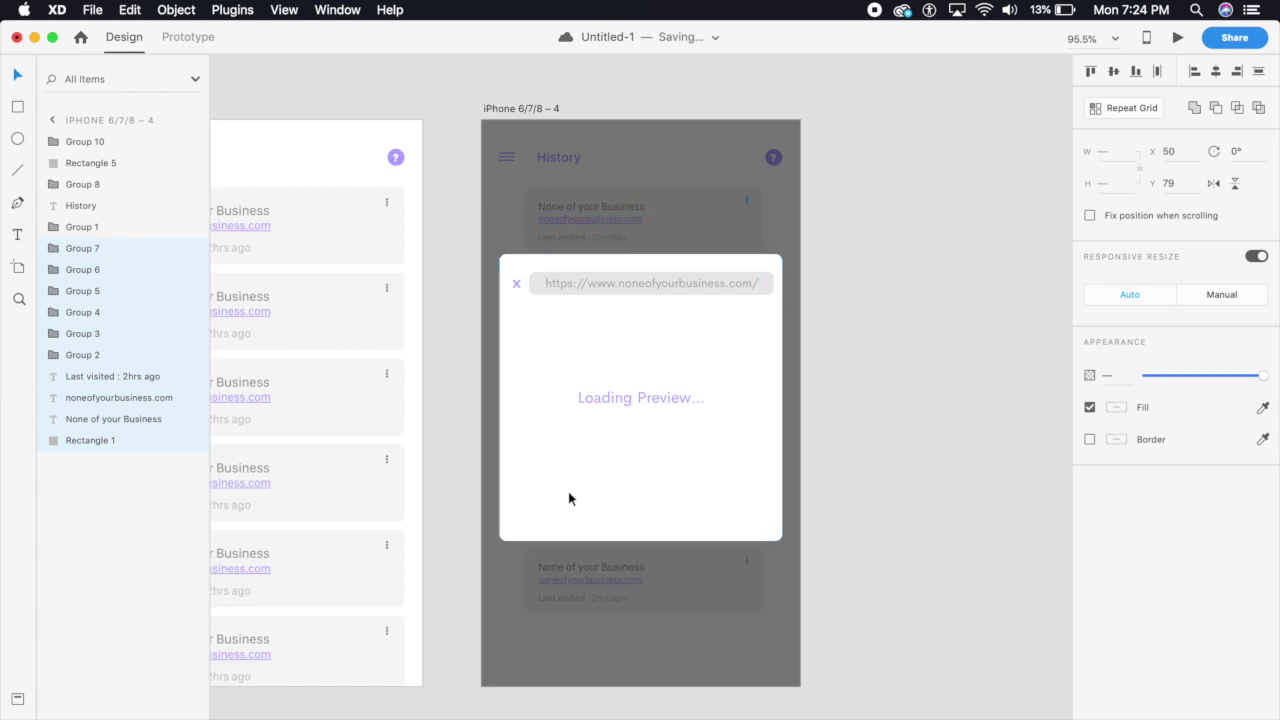
key(shift+Down)
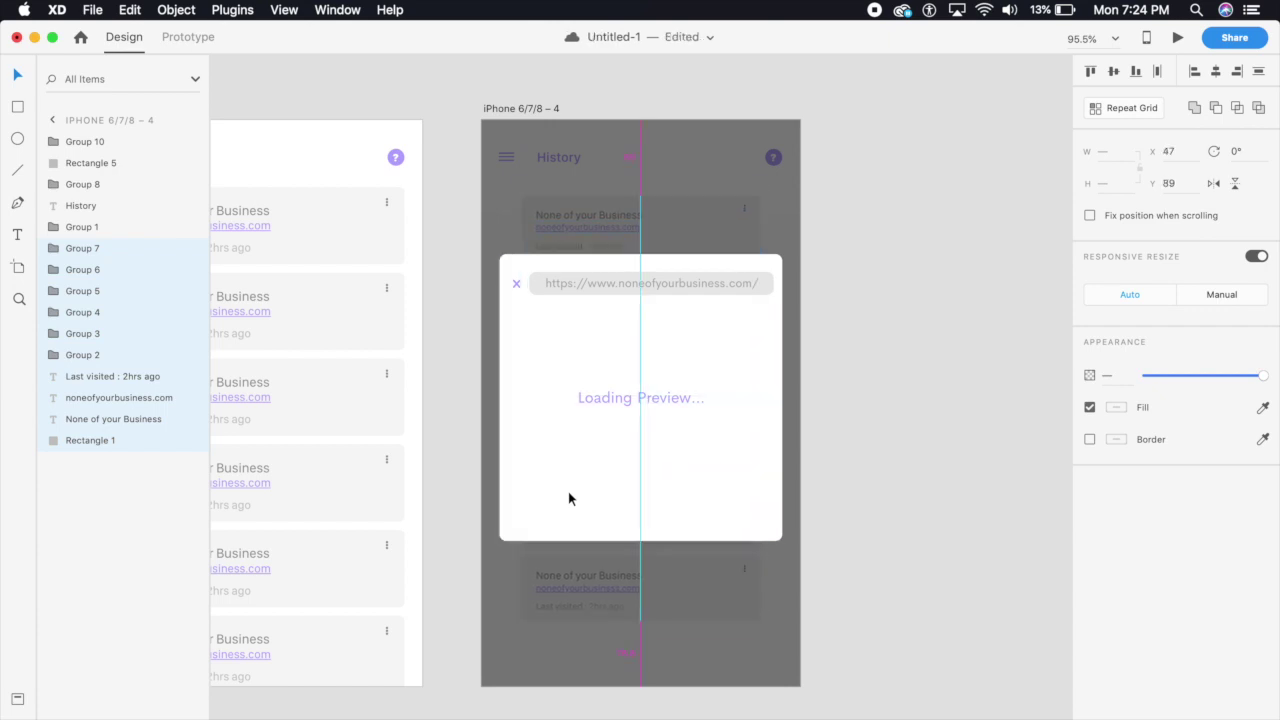
key(shift+Down)
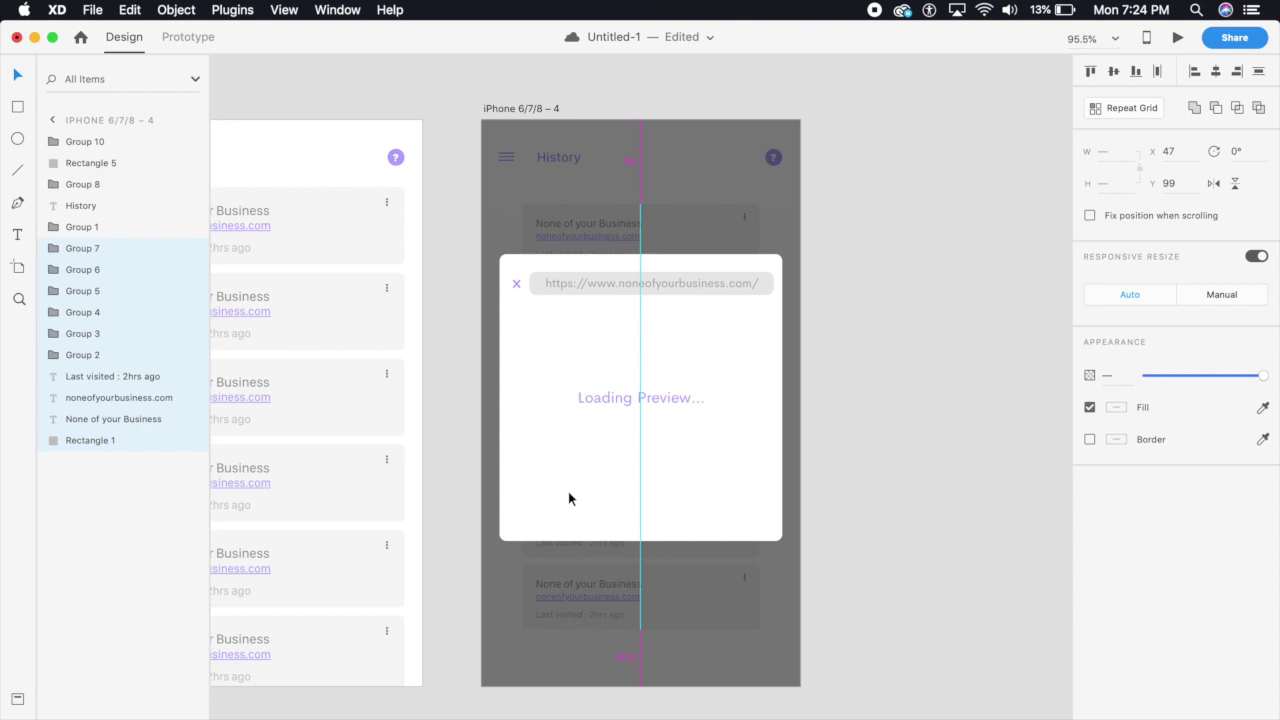
key(shift+Up)
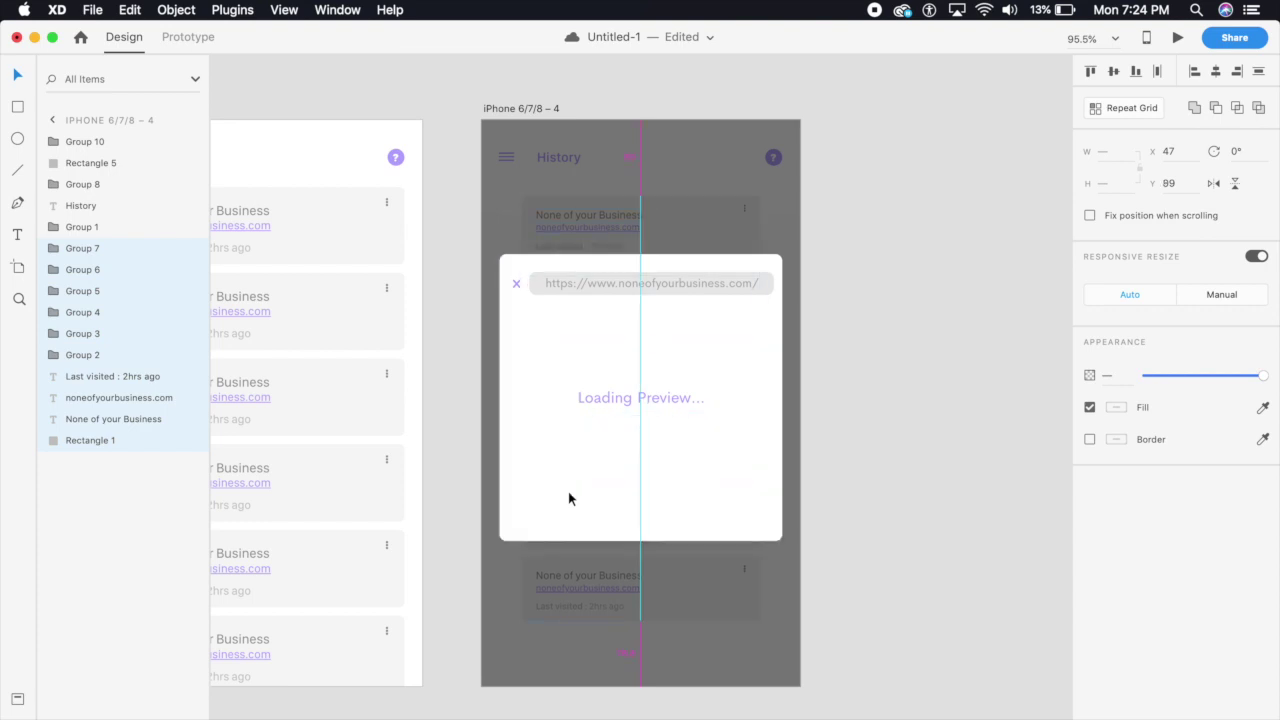
click(850, 434)
drag(583, 463, 734, 451)
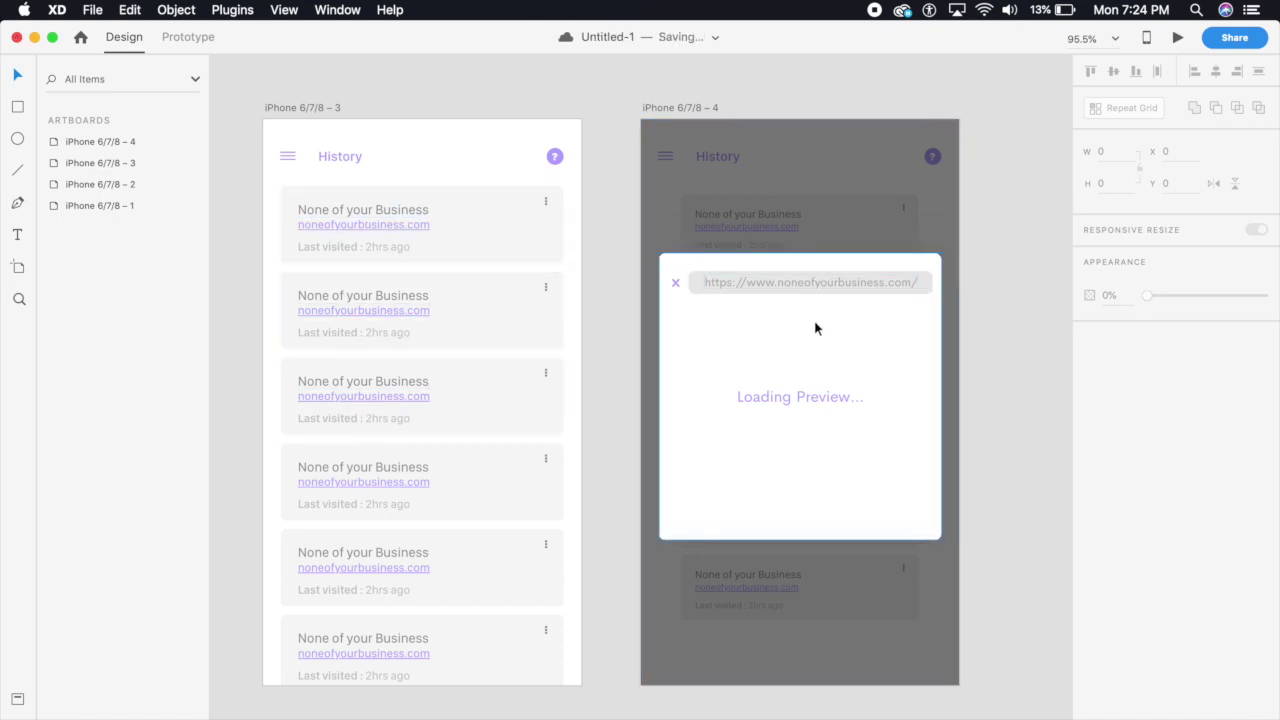
Step: In Prototype mode, wire the third artboard's first History card to the iPhone 6/7/8 – 4 artboard
click(503, 160)
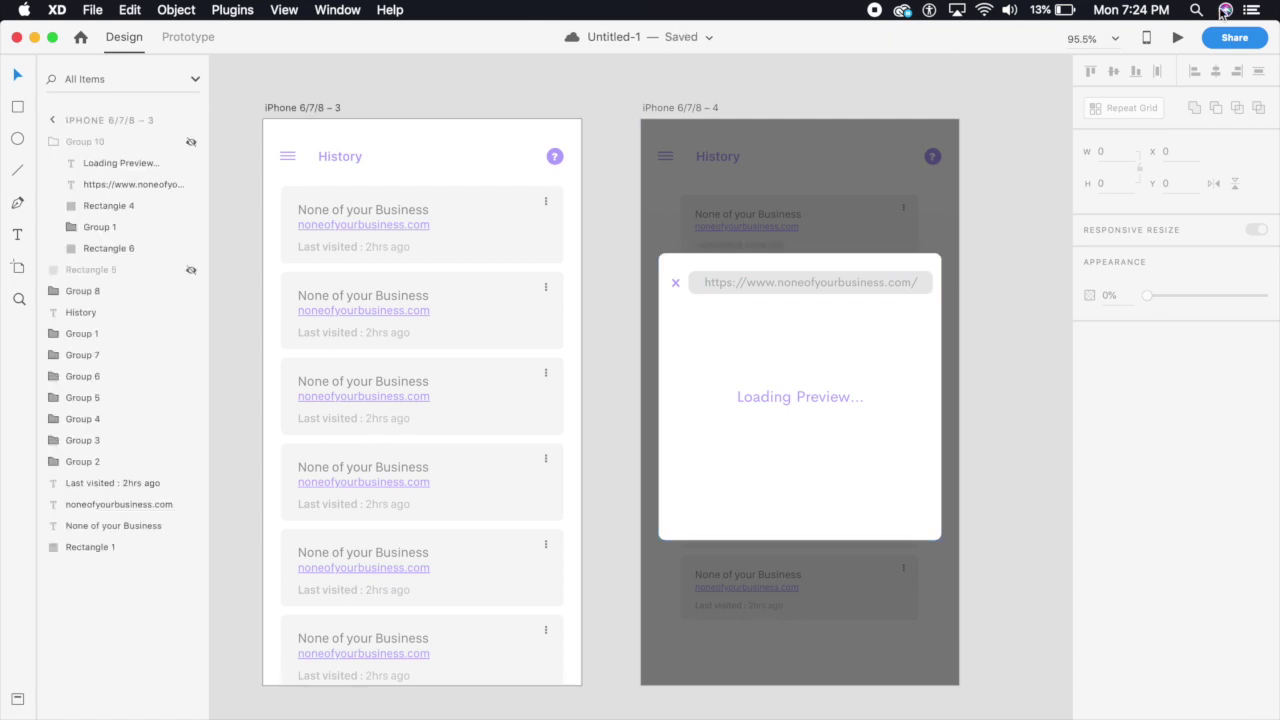
click(203, 32)
click(501, 245)
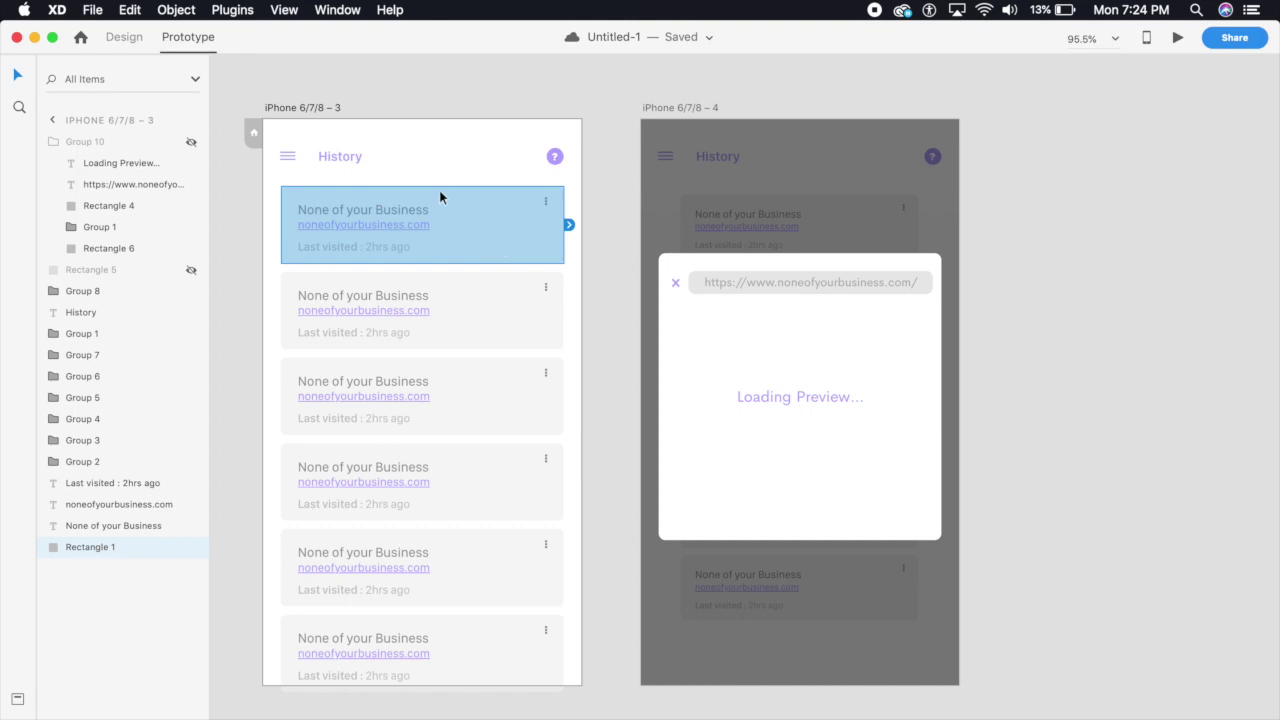
drag(568, 225, 694, 220)
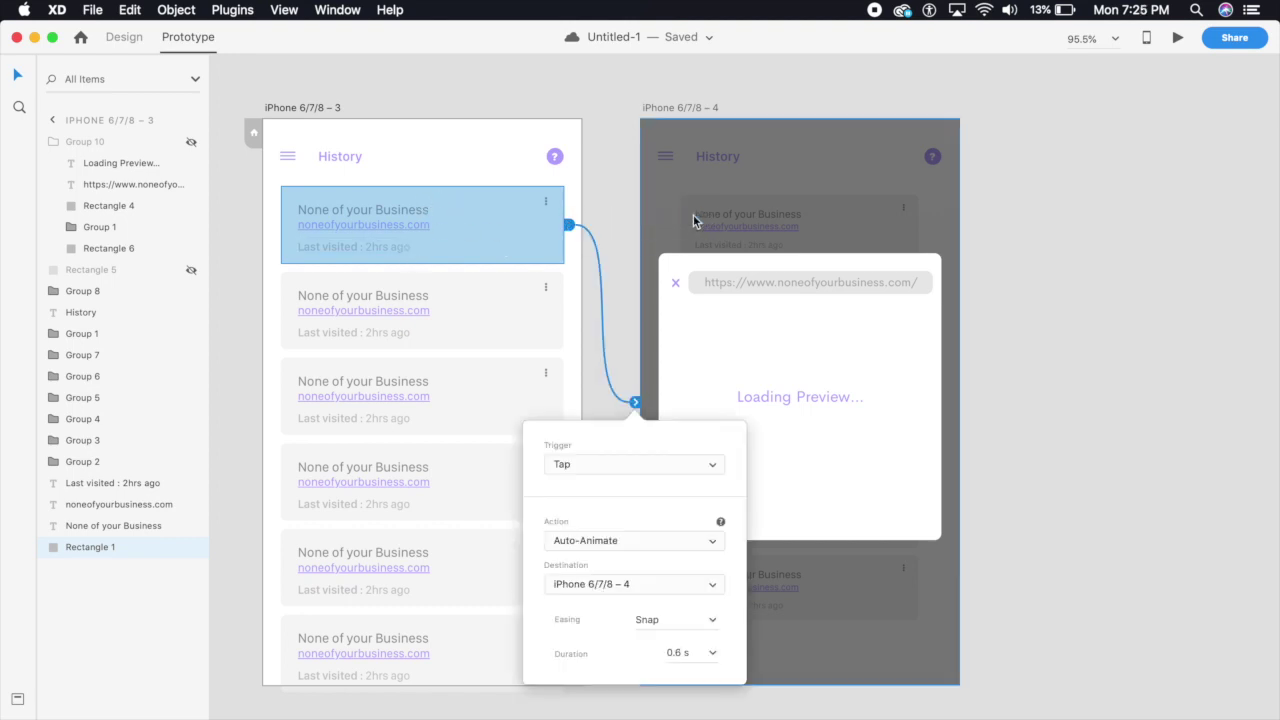
Step: Set the card's interaction to Tap, Auto-Animate, Snap easing, 0.4 s duration
click(683, 466)
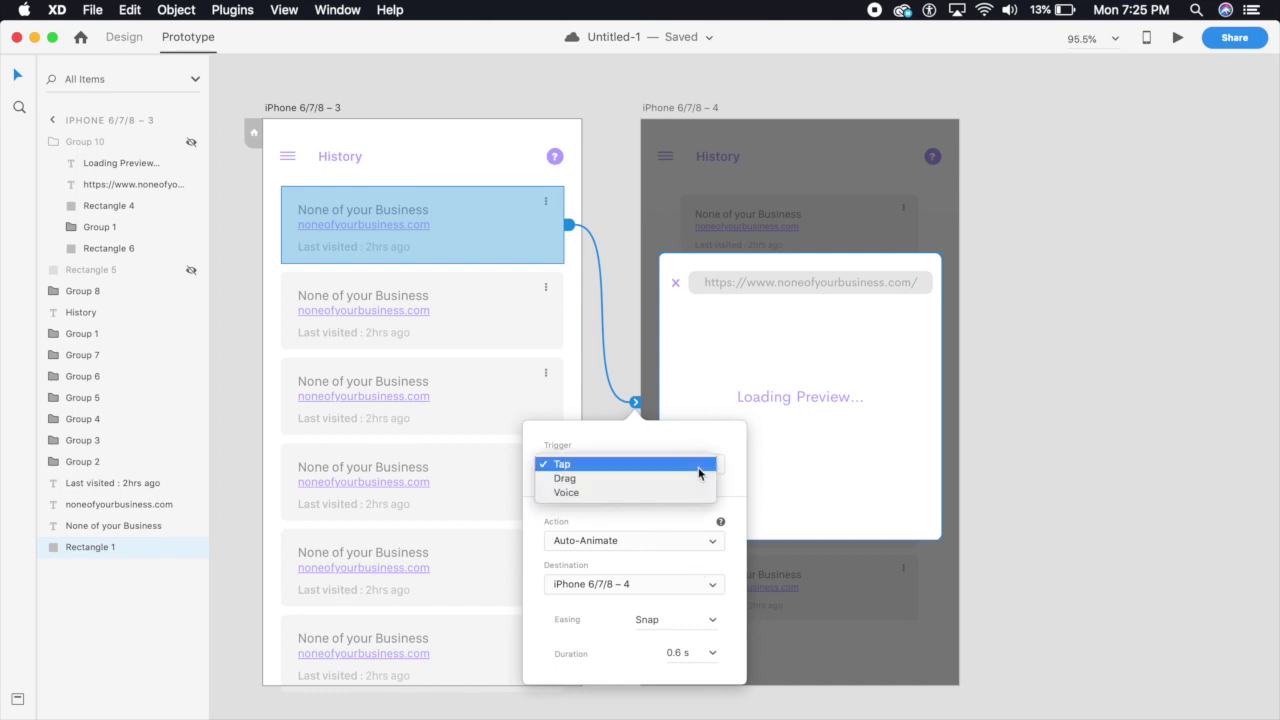
click(654, 464)
click(678, 541)
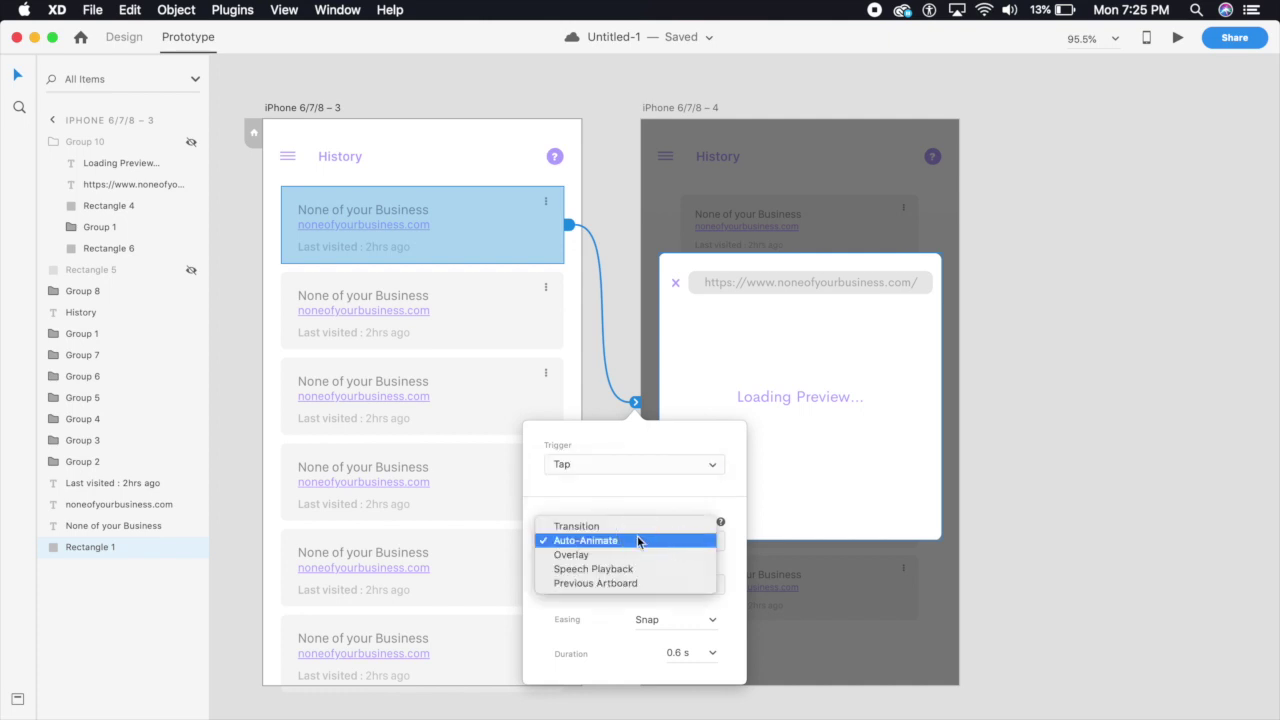
click(637, 538)
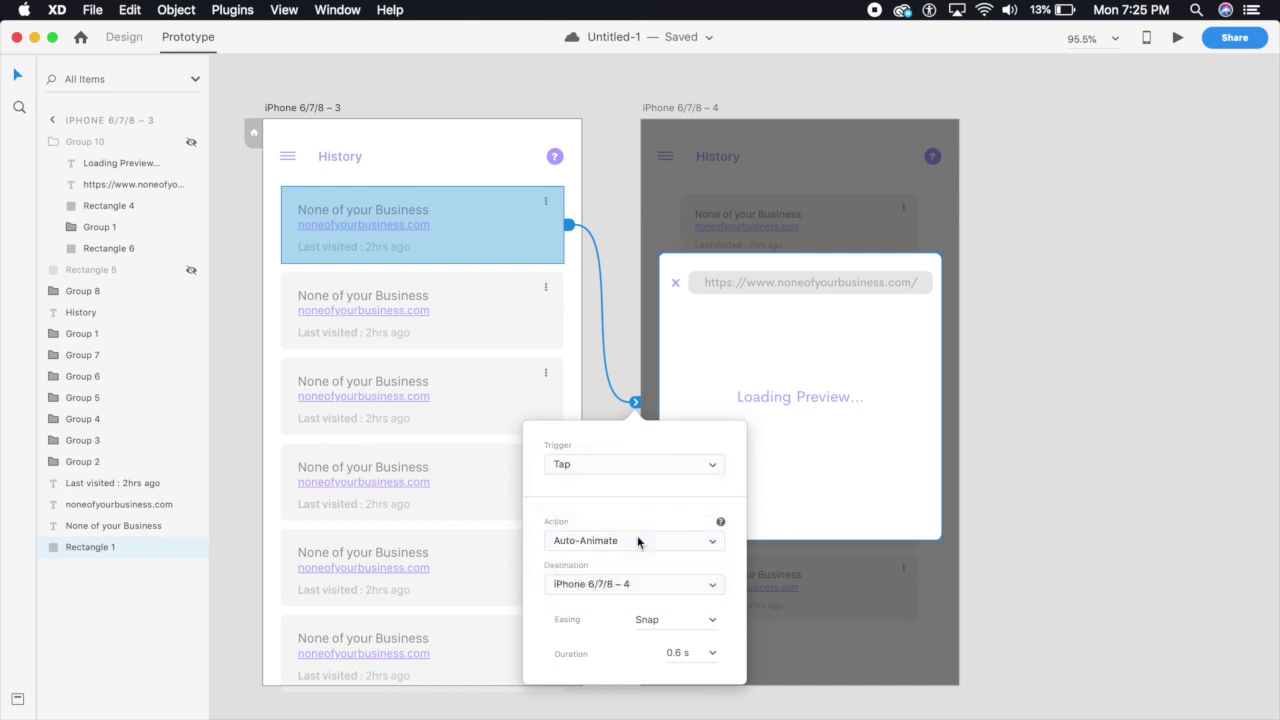
click(709, 622)
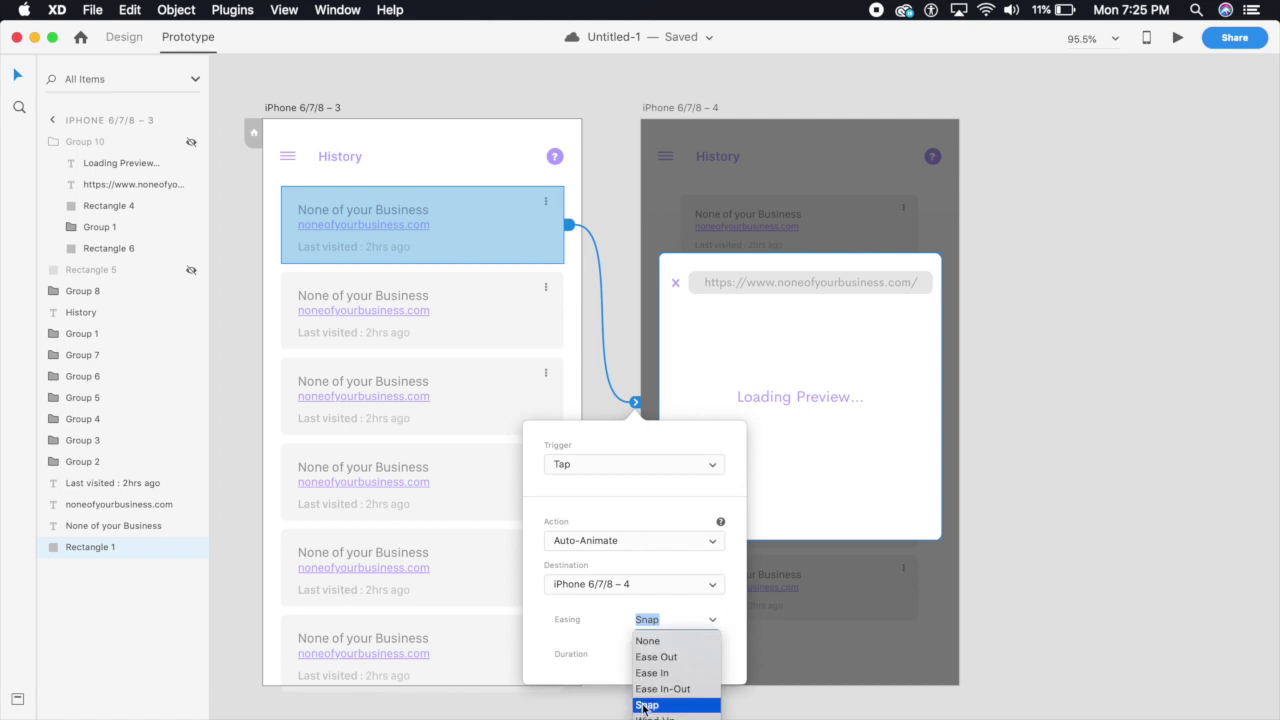
click(652, 705)
click(709, 655)
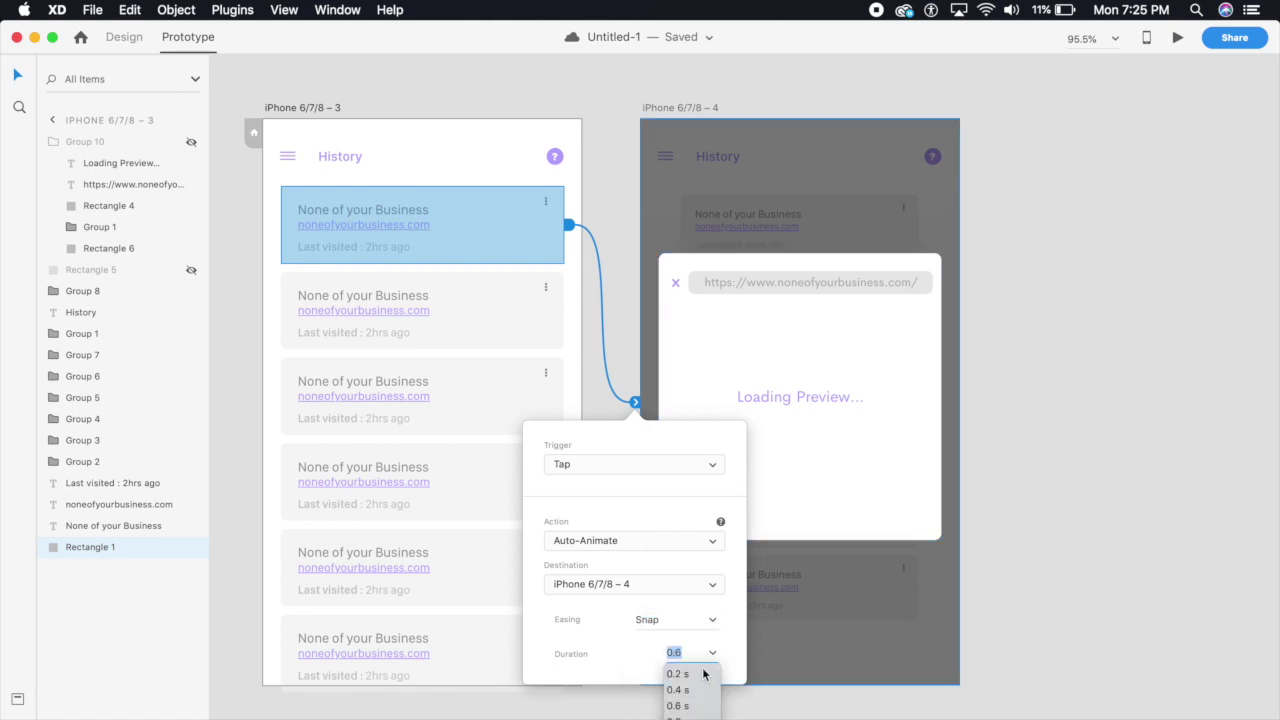
click(687, 698)
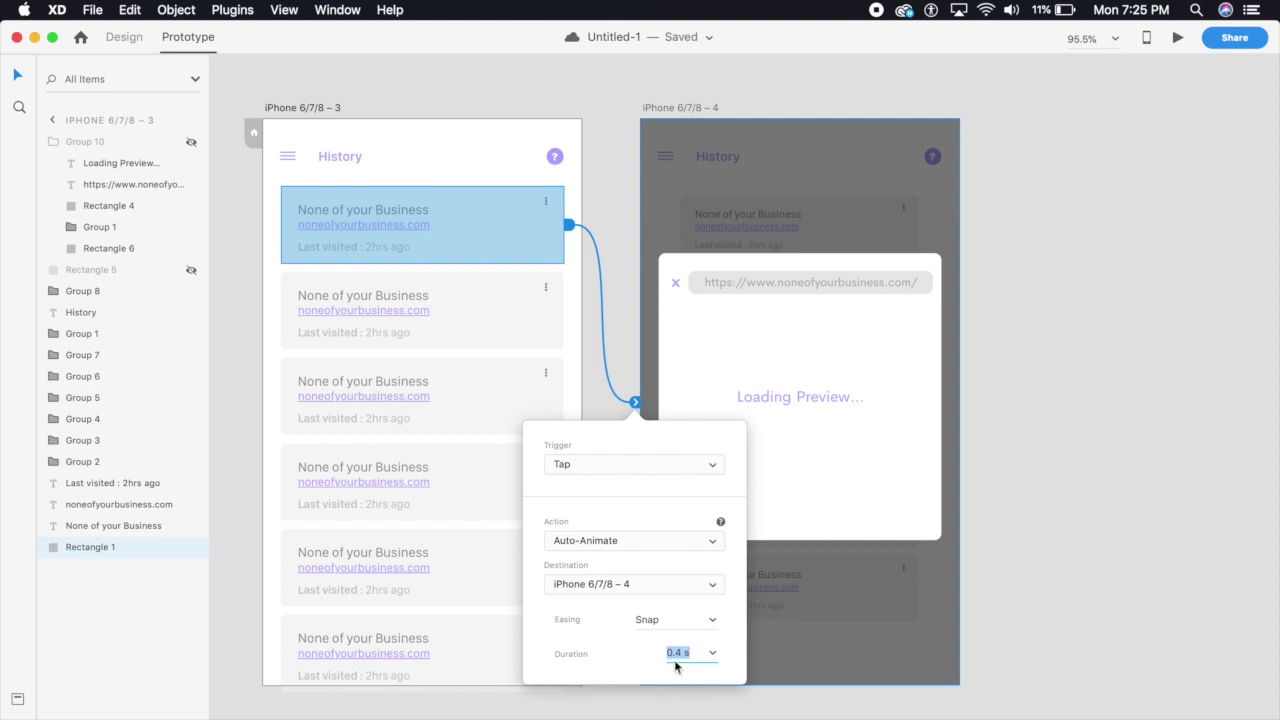
click(633, 655)
click(676, 287)
Step: Wire the Group 10 X icon back to iPhone 6/7/8 – 3 with a 0.6 s Auto-Animate
double_click(676, 287)
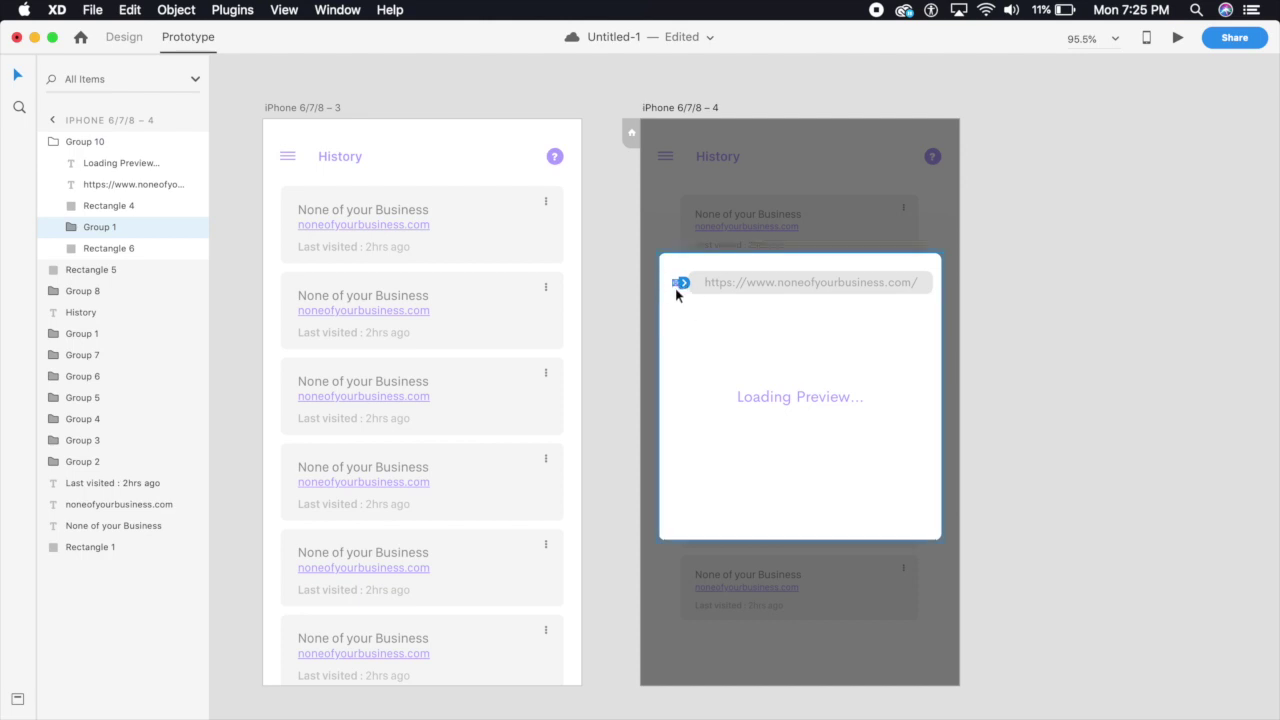
drag(681, 284, 527, 371)
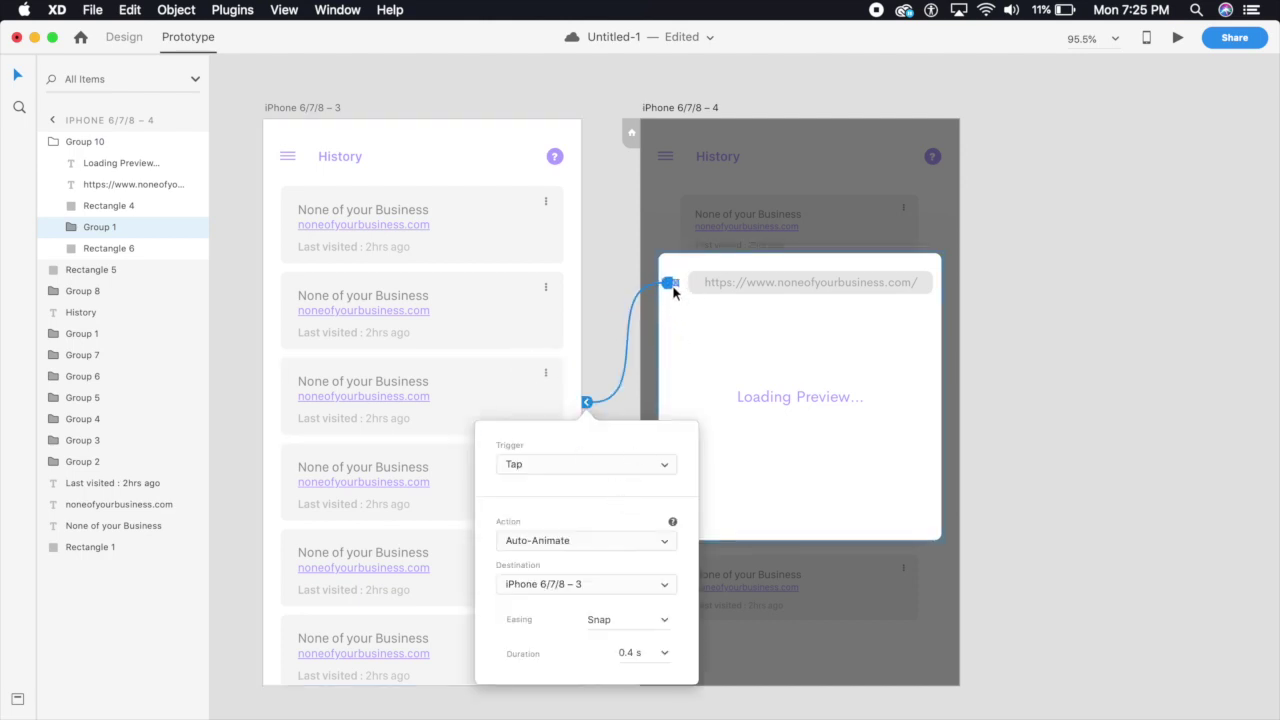
click(665, 657)
click(622, 705)
click(593, 653)
click(422, 130)
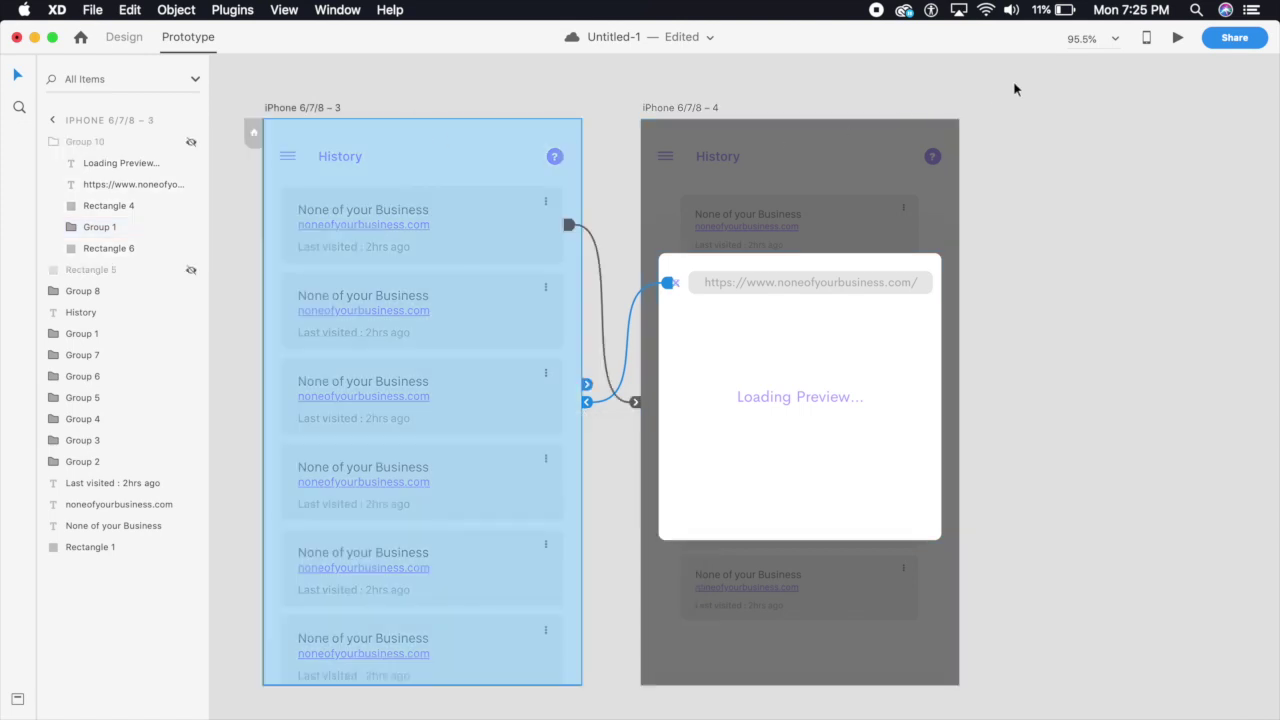
Step: In Desktop Preview, repeatedly tap the first card and the X to test the Loading Preview pop-up
click(1178, 38)
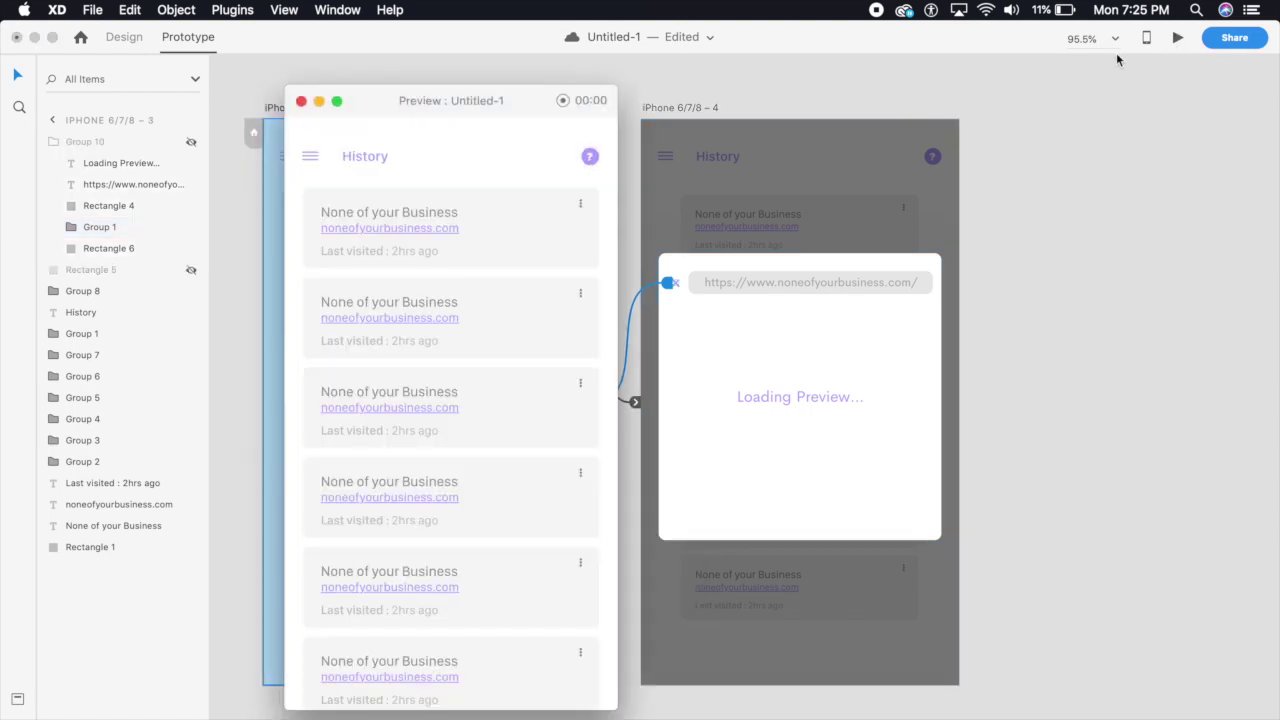
drag(505, 103, 650, 90)
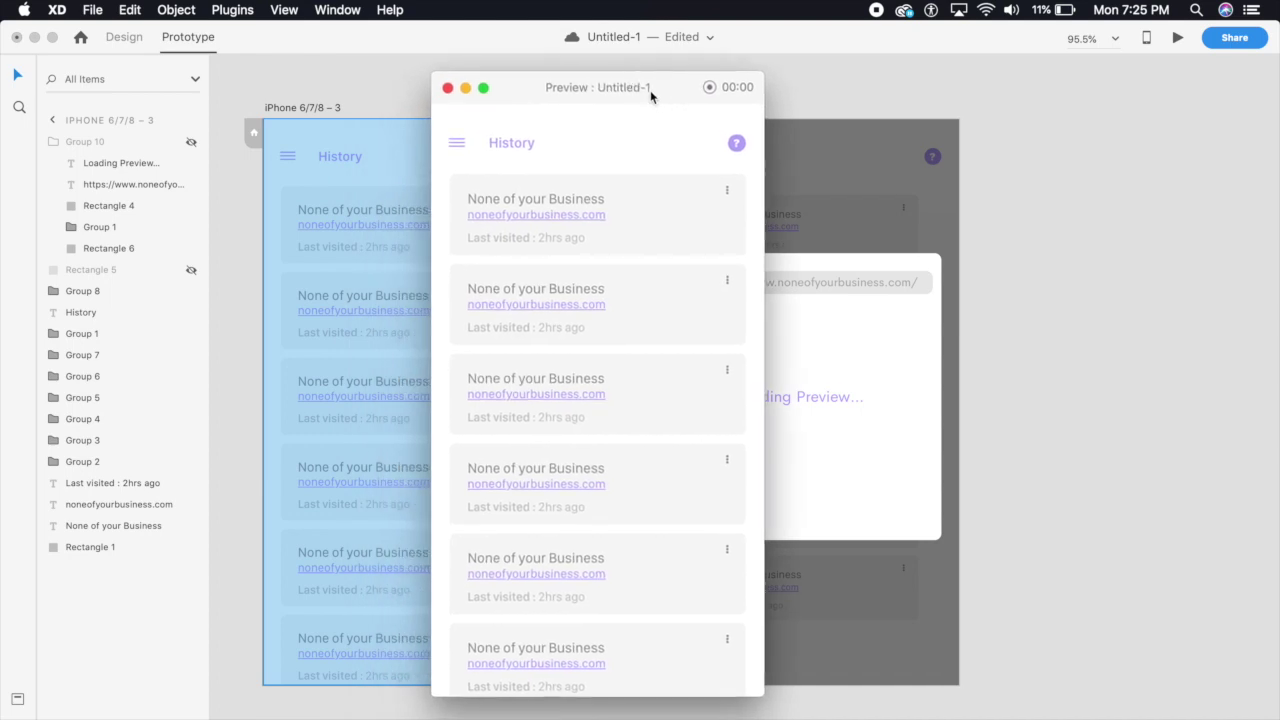
click(644, 208)
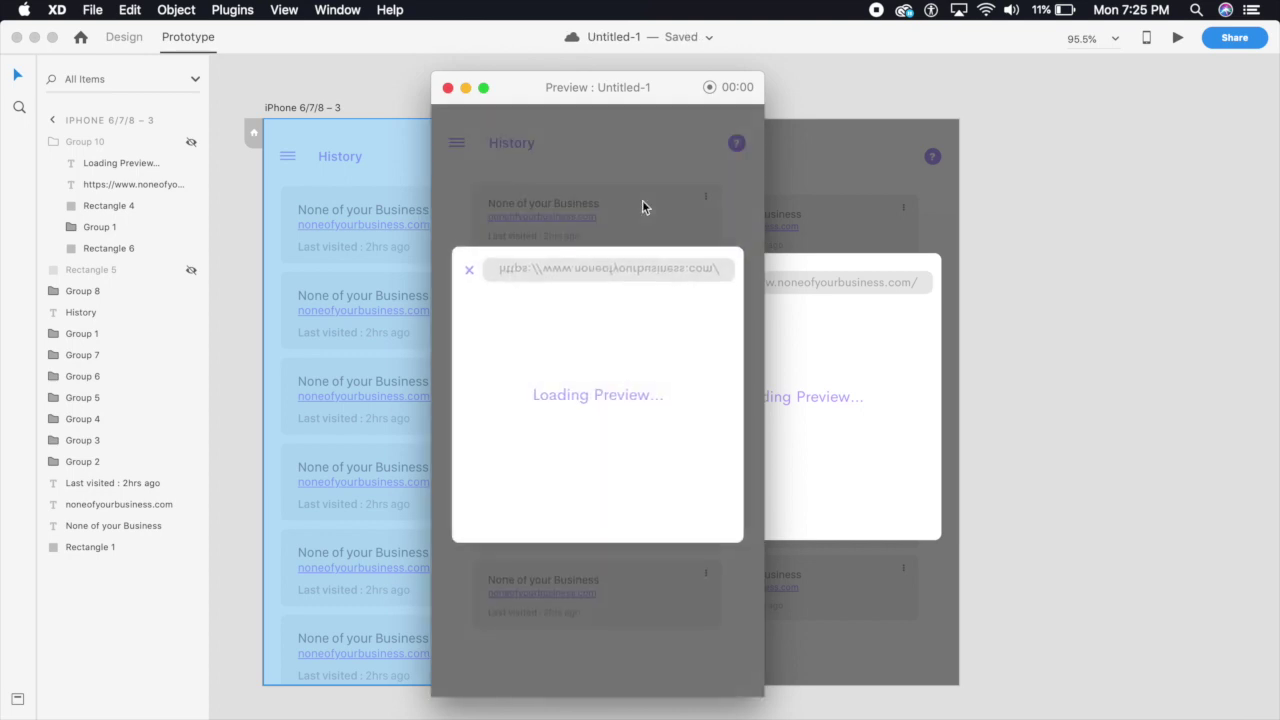
click(466, 280)
click(556, 232)
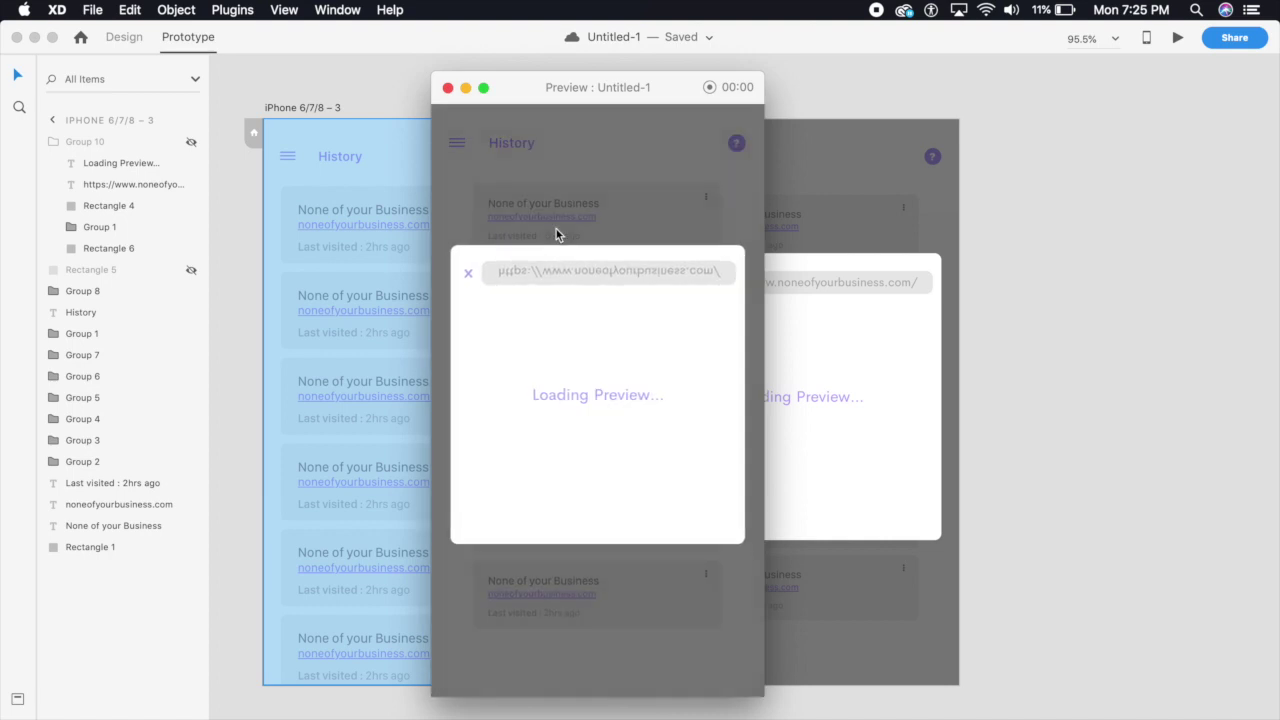
click(465, 278)
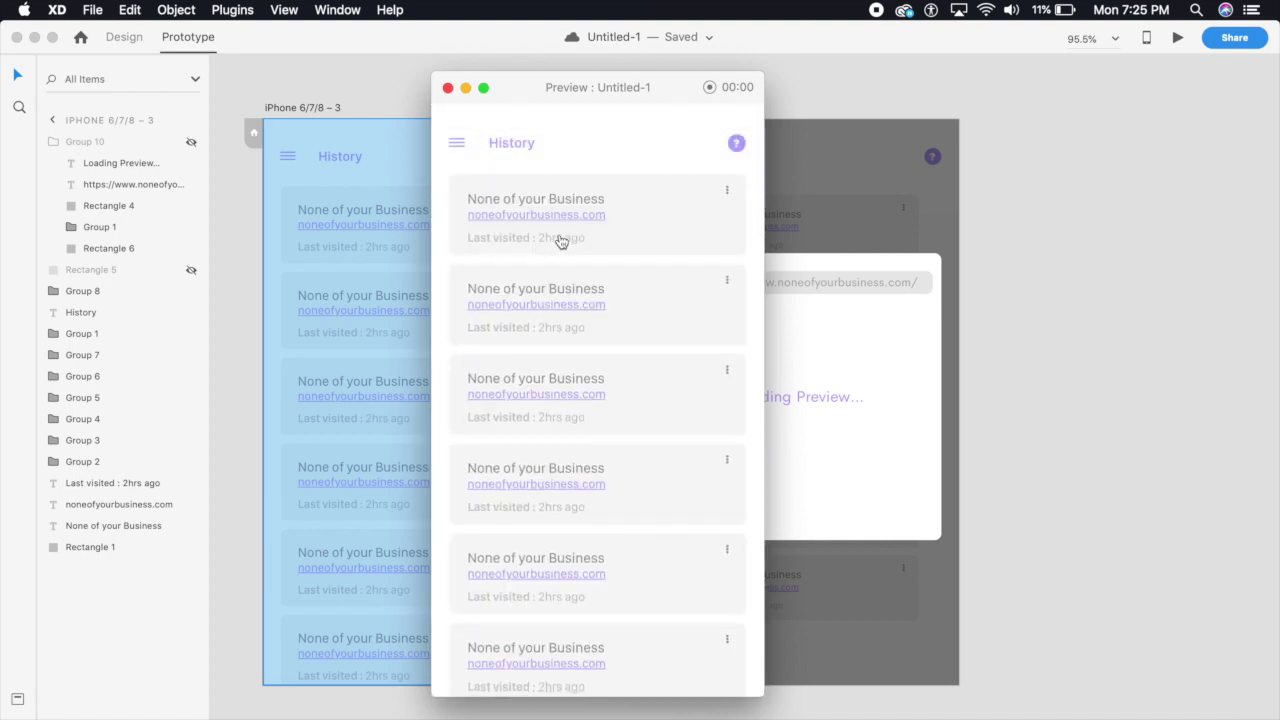
click(553, 240)
click(466, 280)
click(583, 230)
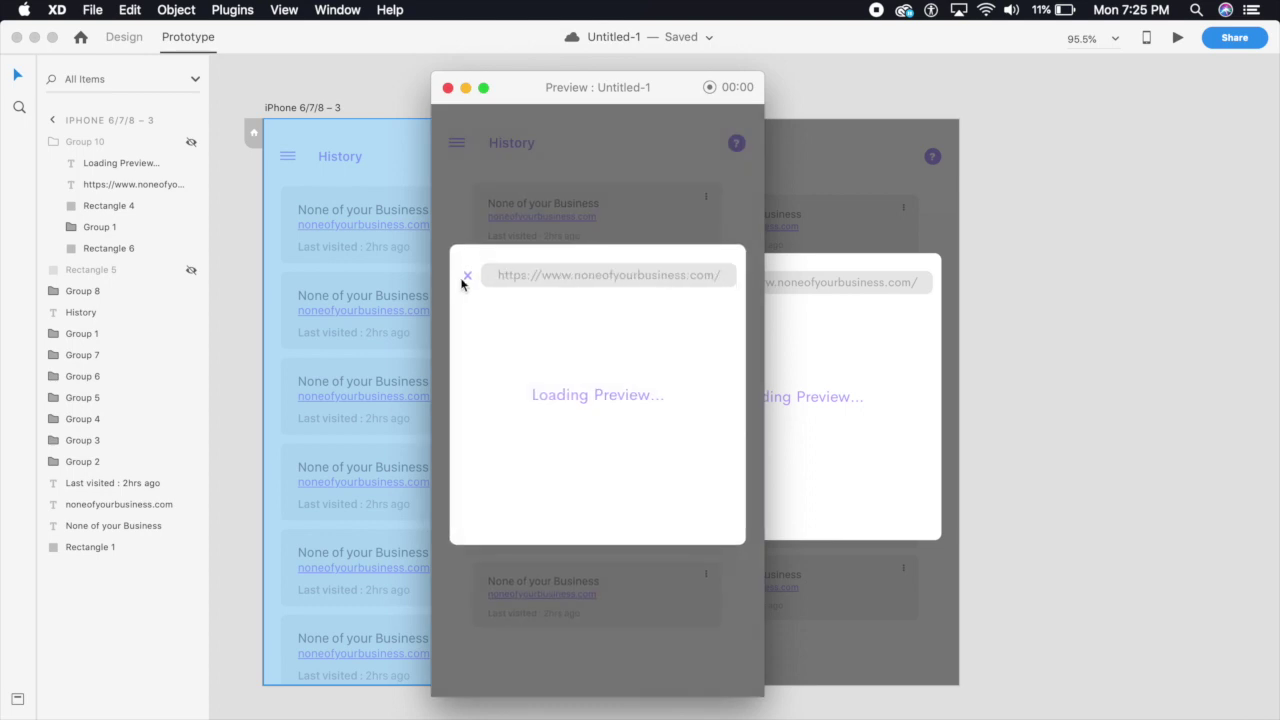
click(467, 277)
click(579, 238)
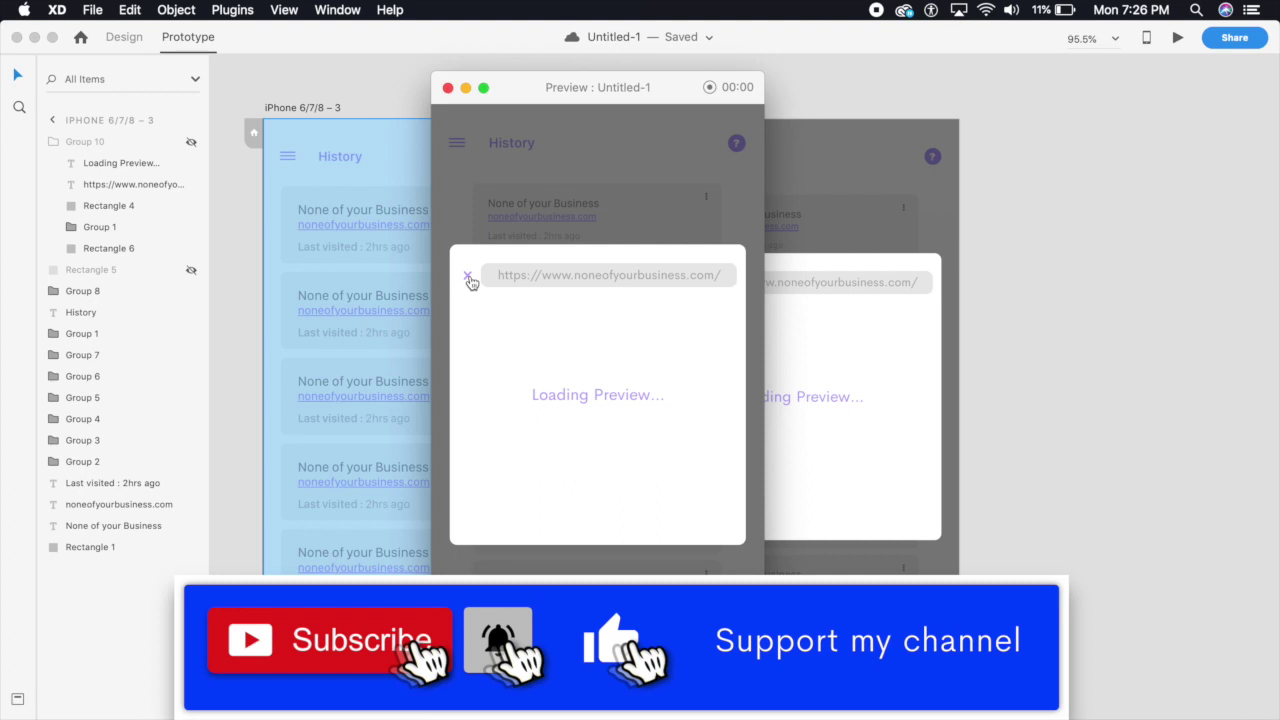
click(468, 276)
click(561, 208)
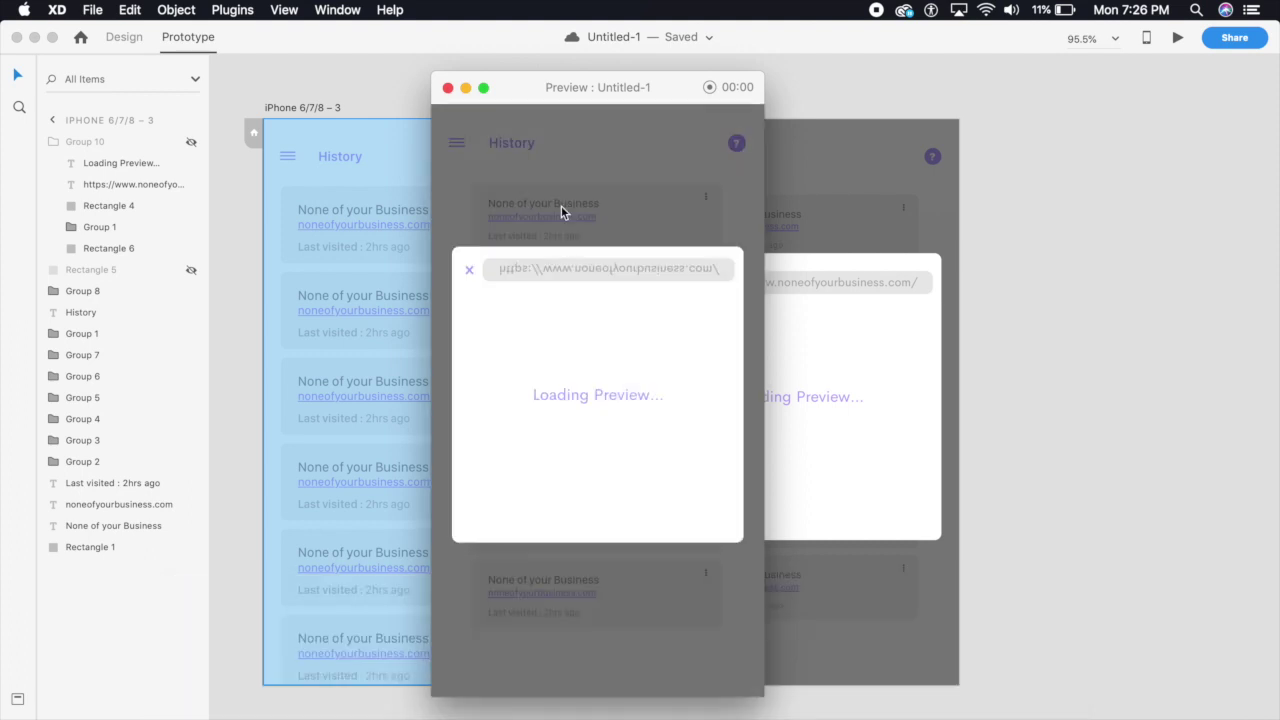
click(468, 272)
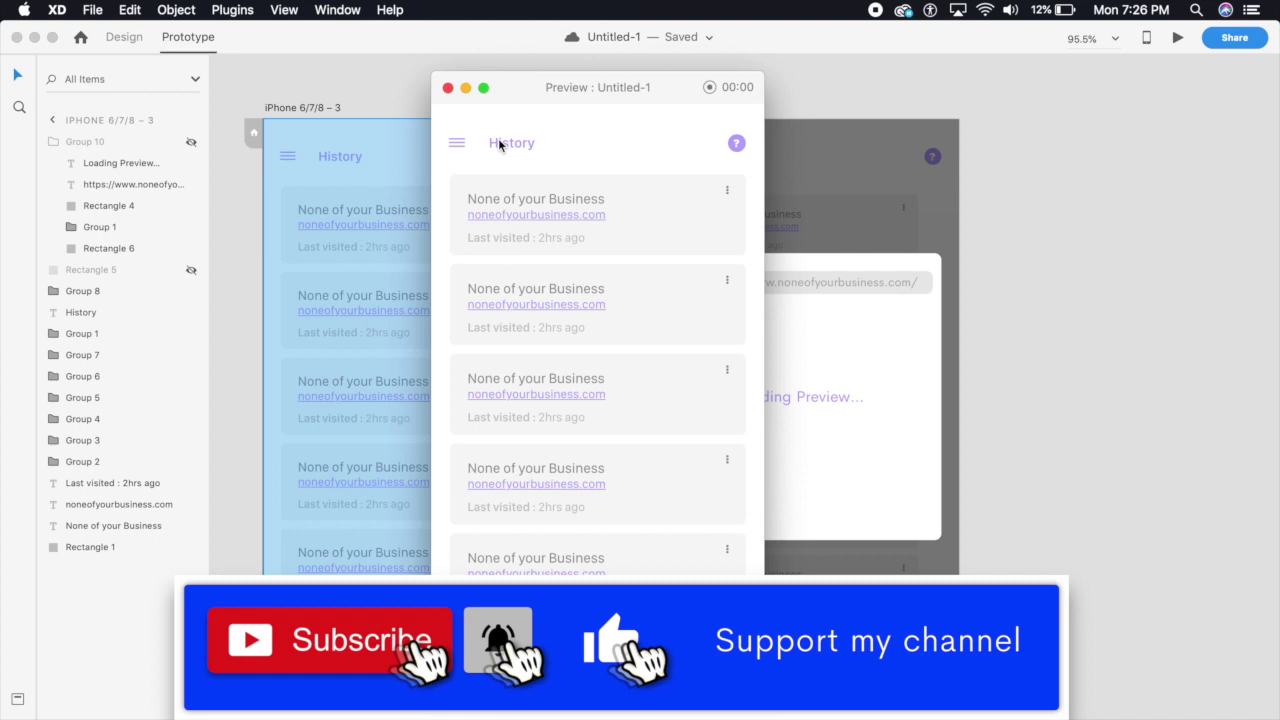
click(588, 214)
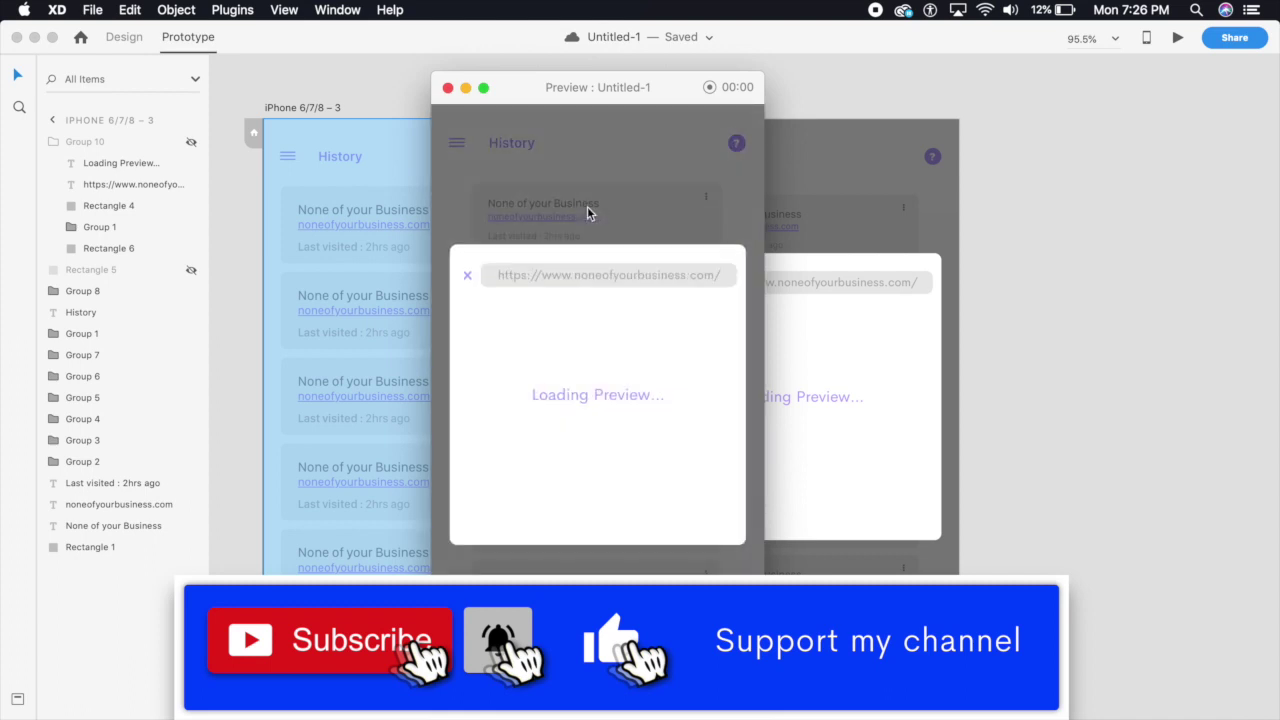
click(467, 278)
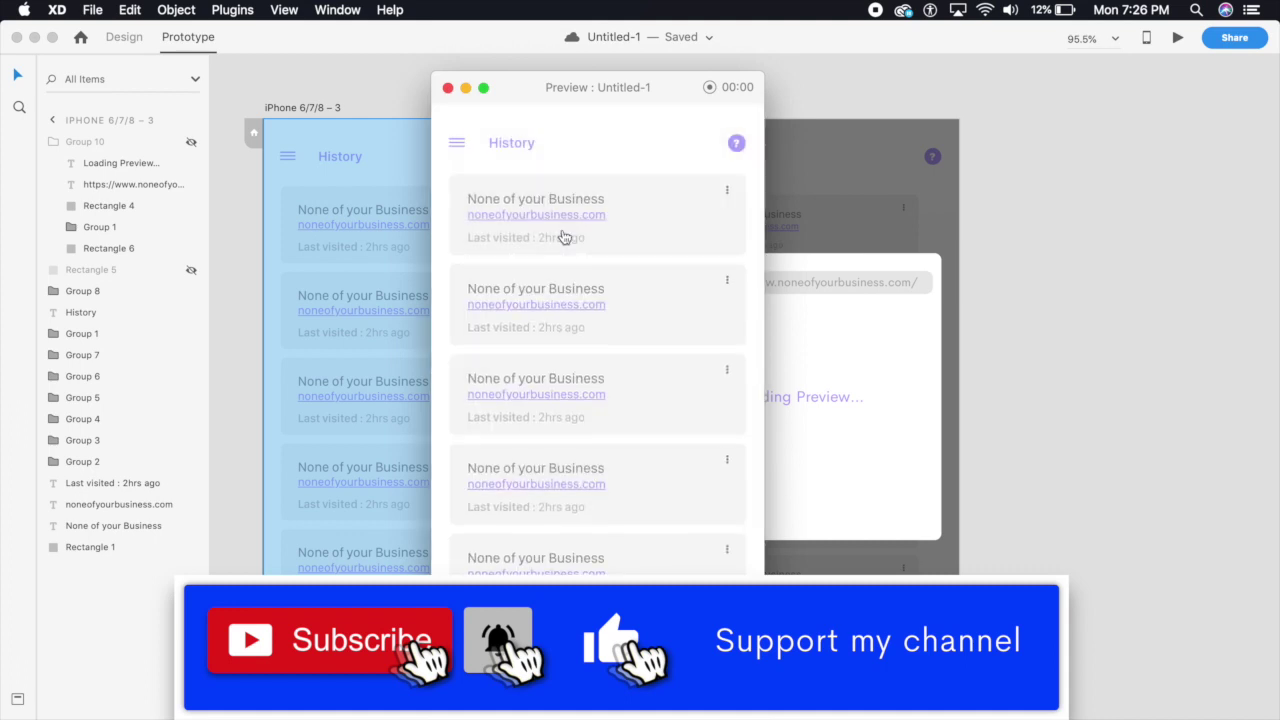
click(646, 241)
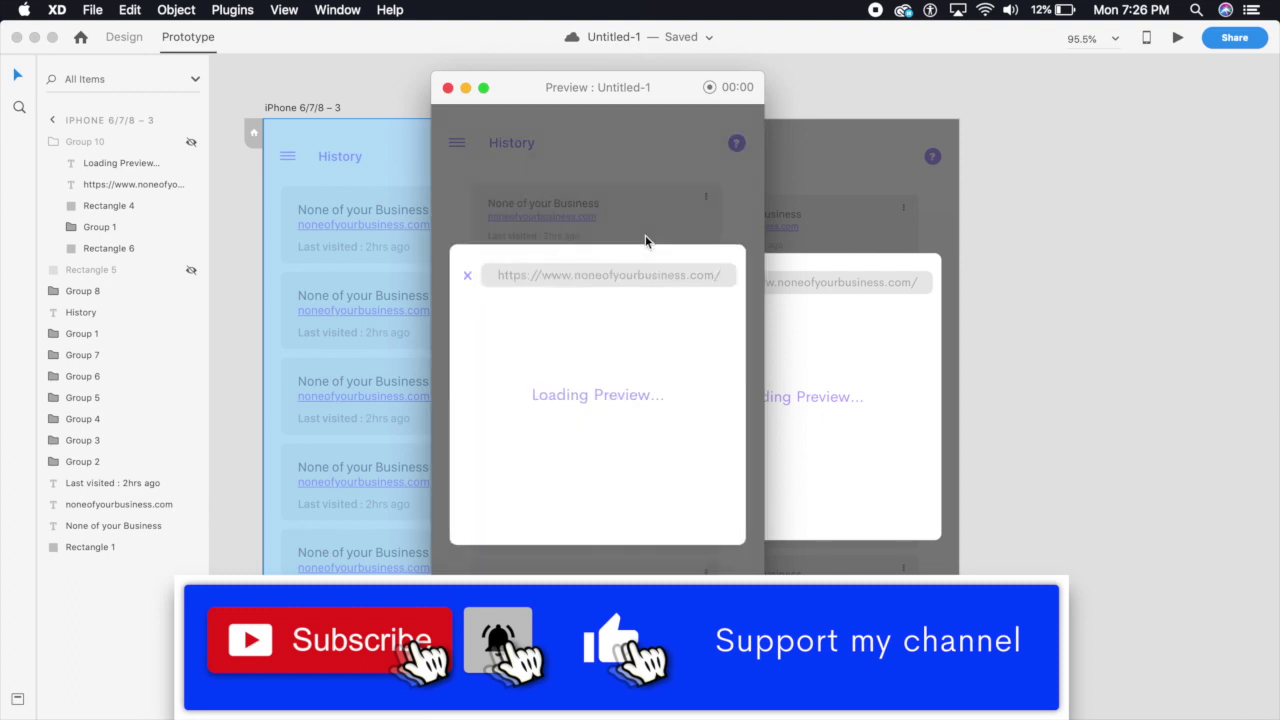